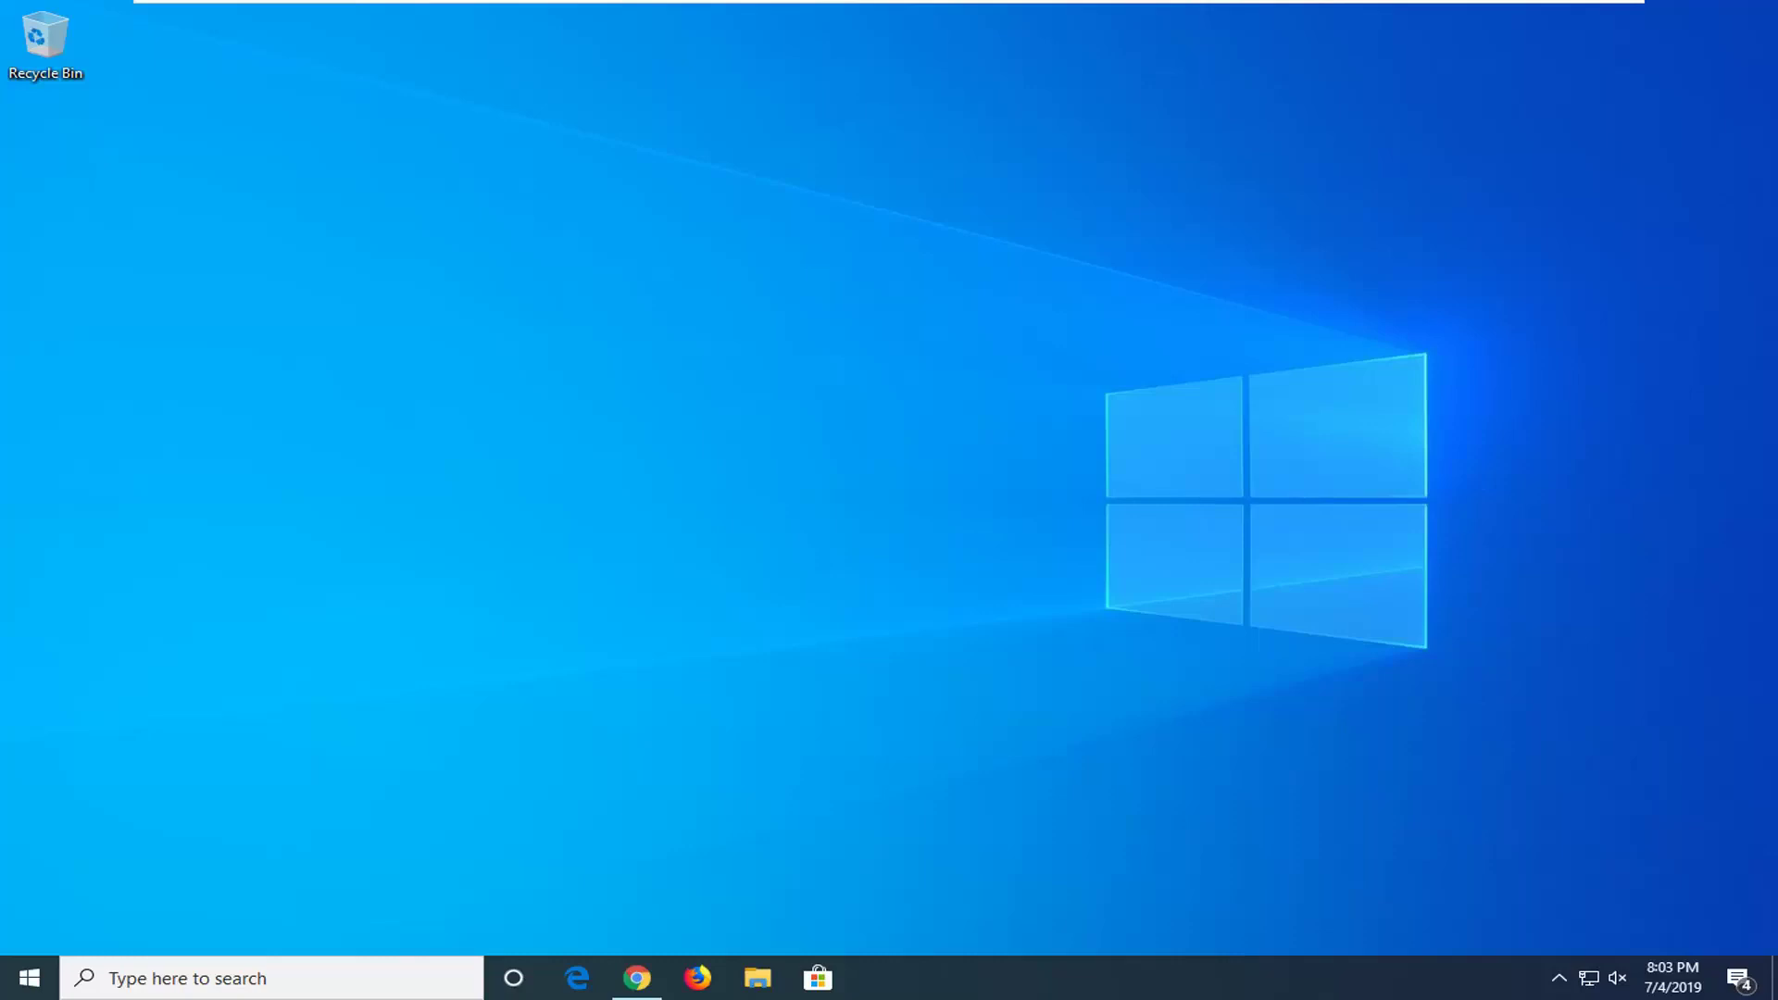
Search the Start menu for 'regedit' and run Registry Editor as administrator.
{"action": "left_click", "coordinate": [20, 983]}
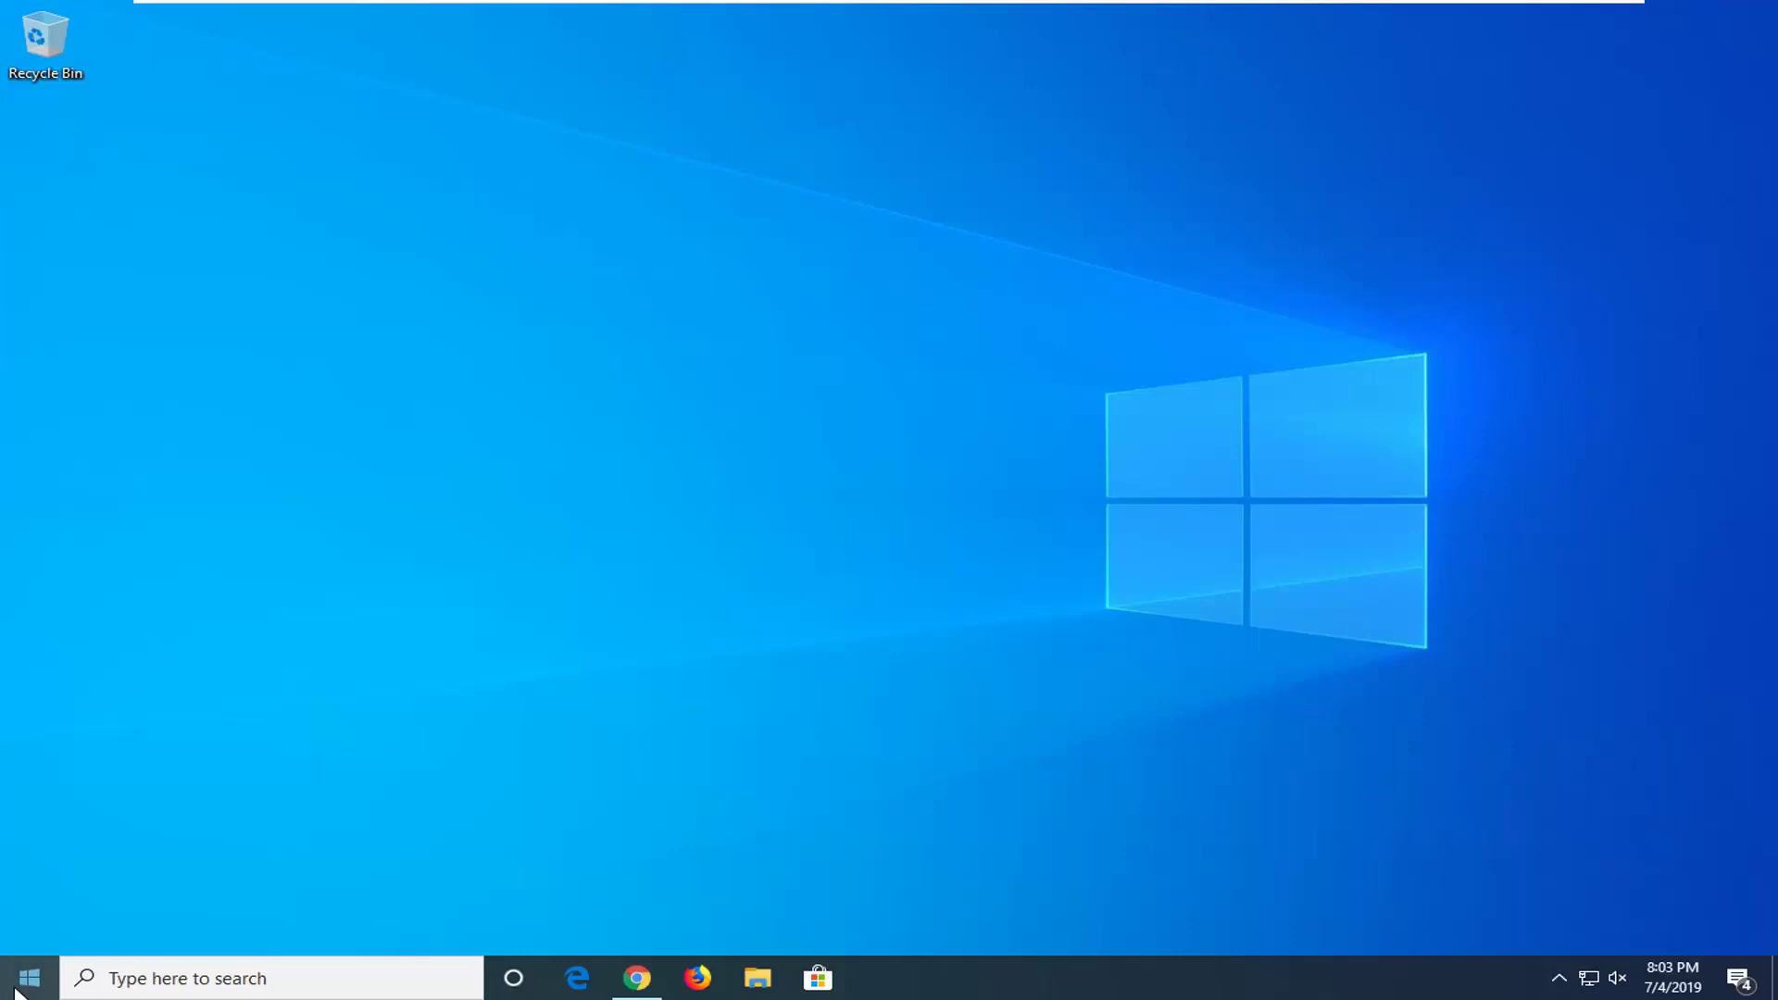
{"action": "type", "text": "regedit"}
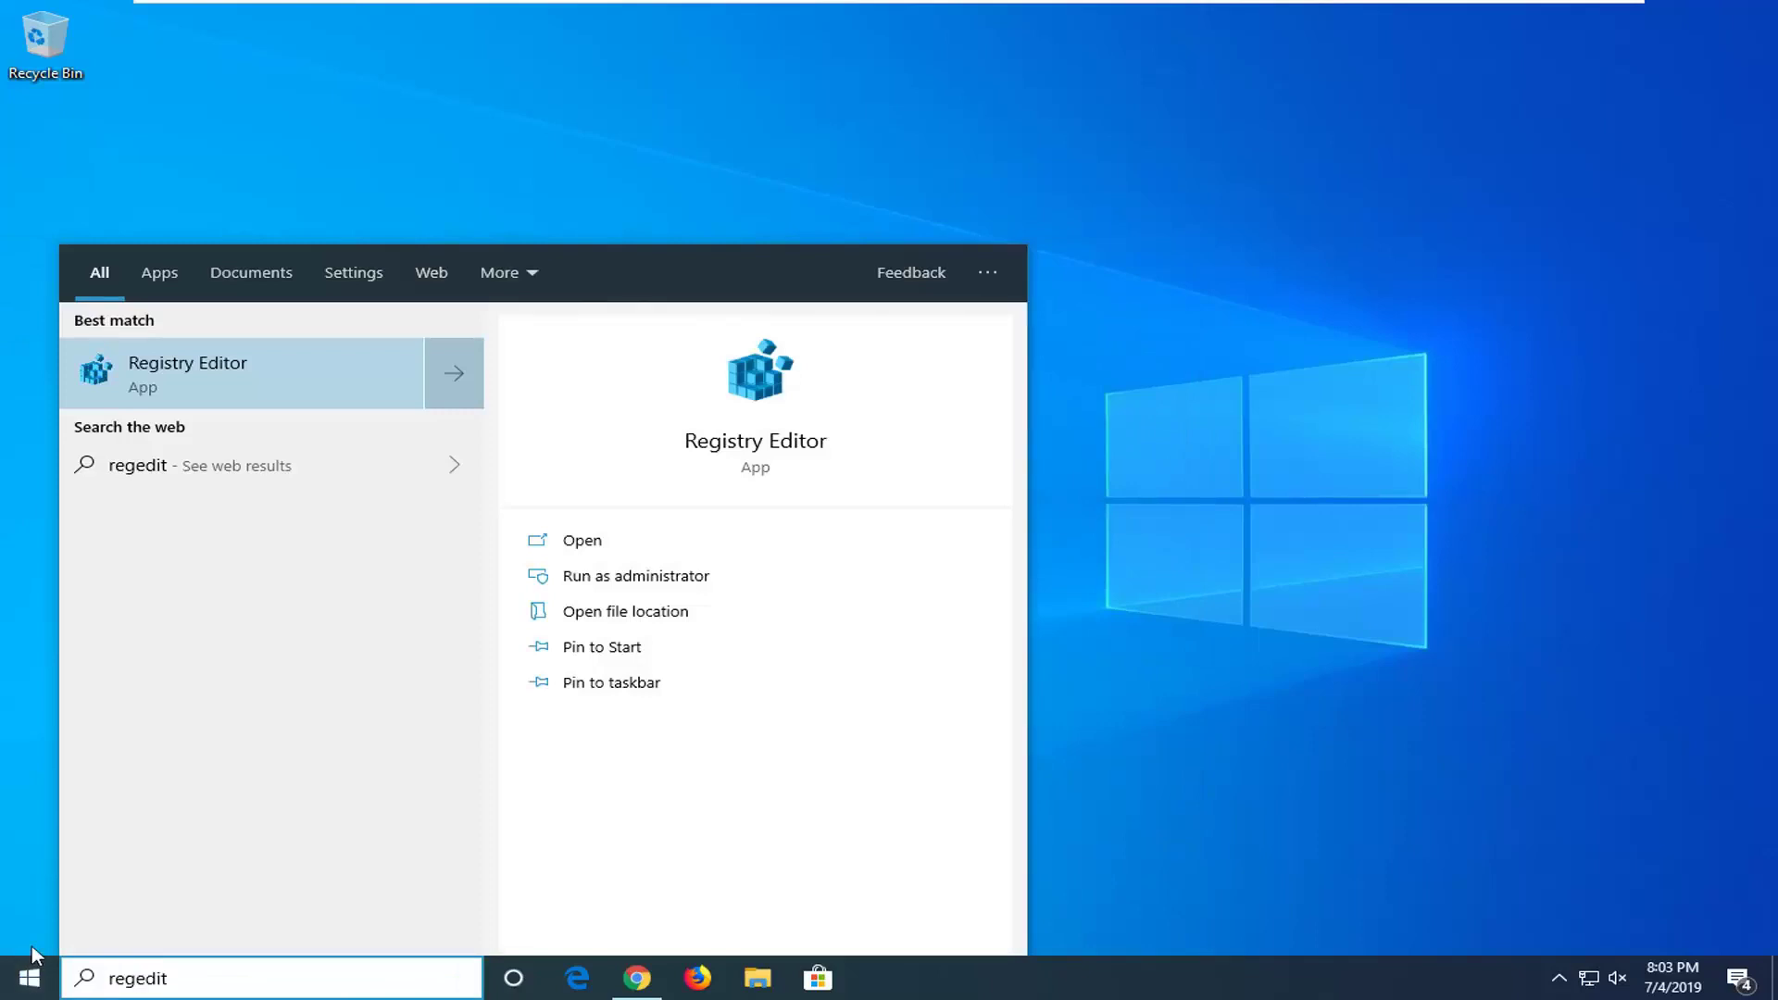
{"action": "right_click", "coordinate": [198, 368]}
{"action": "left_click", "coordinate": [223, 377]}
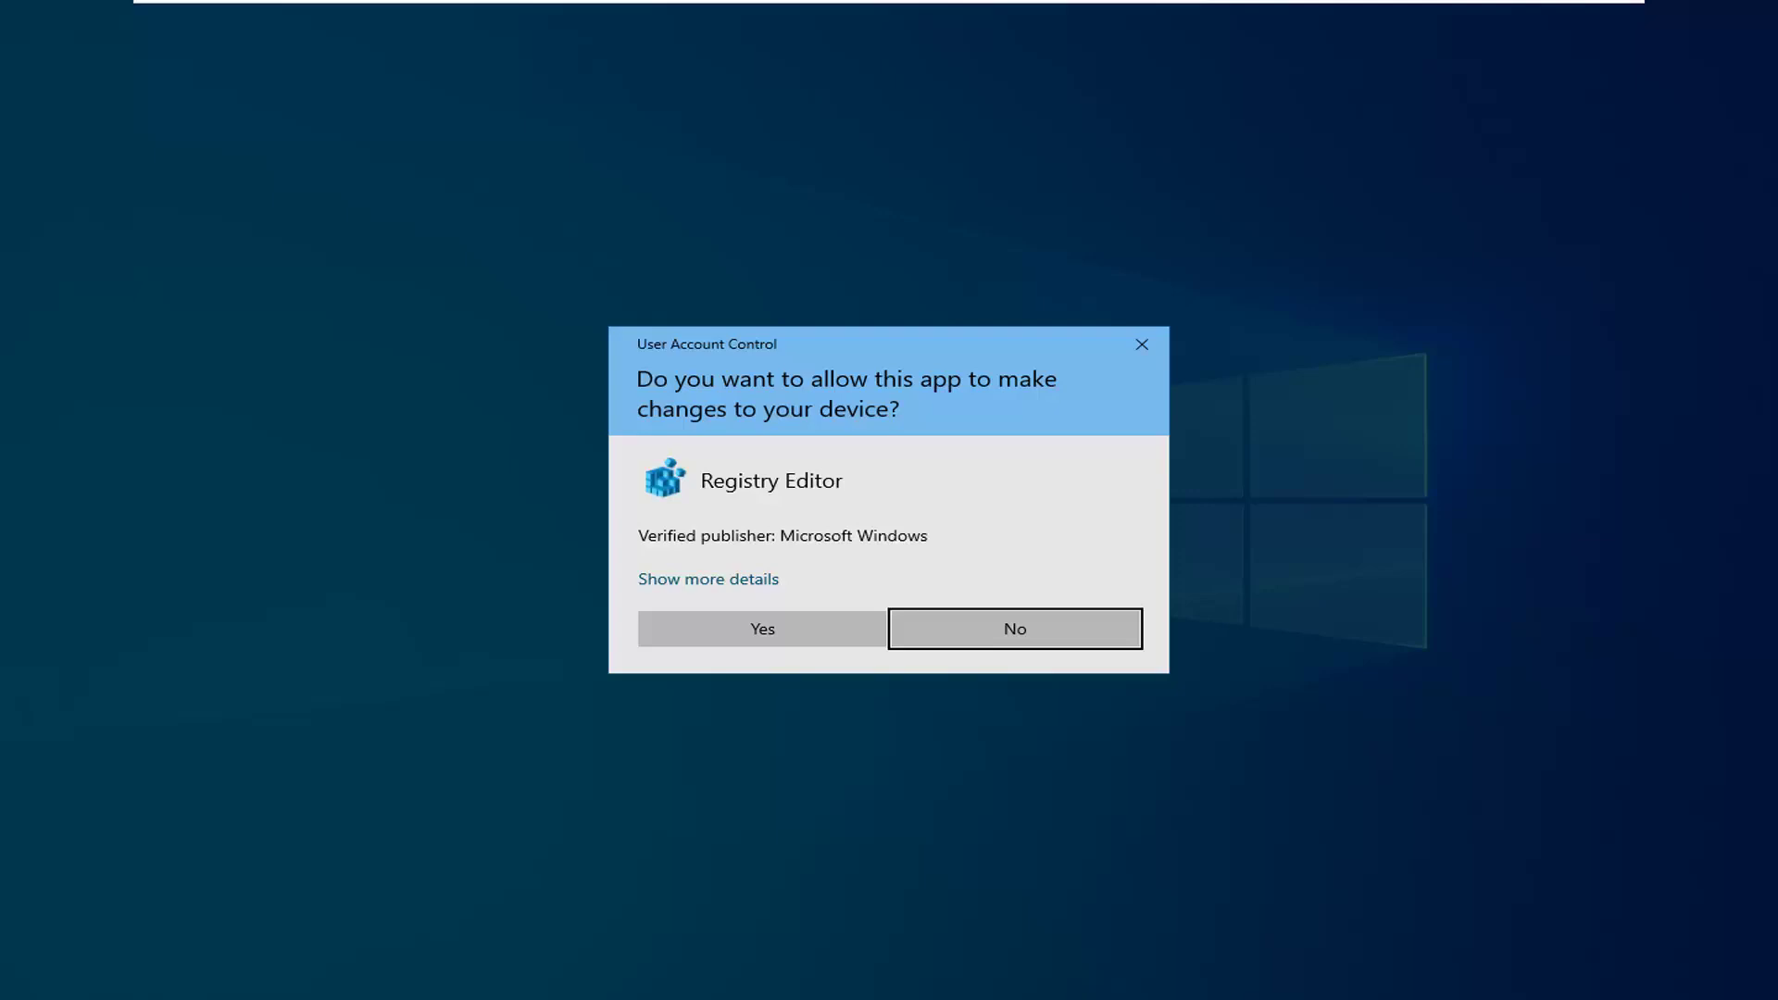
Approve the UAC prompt, collapse HKEY_LOCAL_MACHINE and select the Computer root.
{"action": "left_click", "coordinate": [752, 632]}
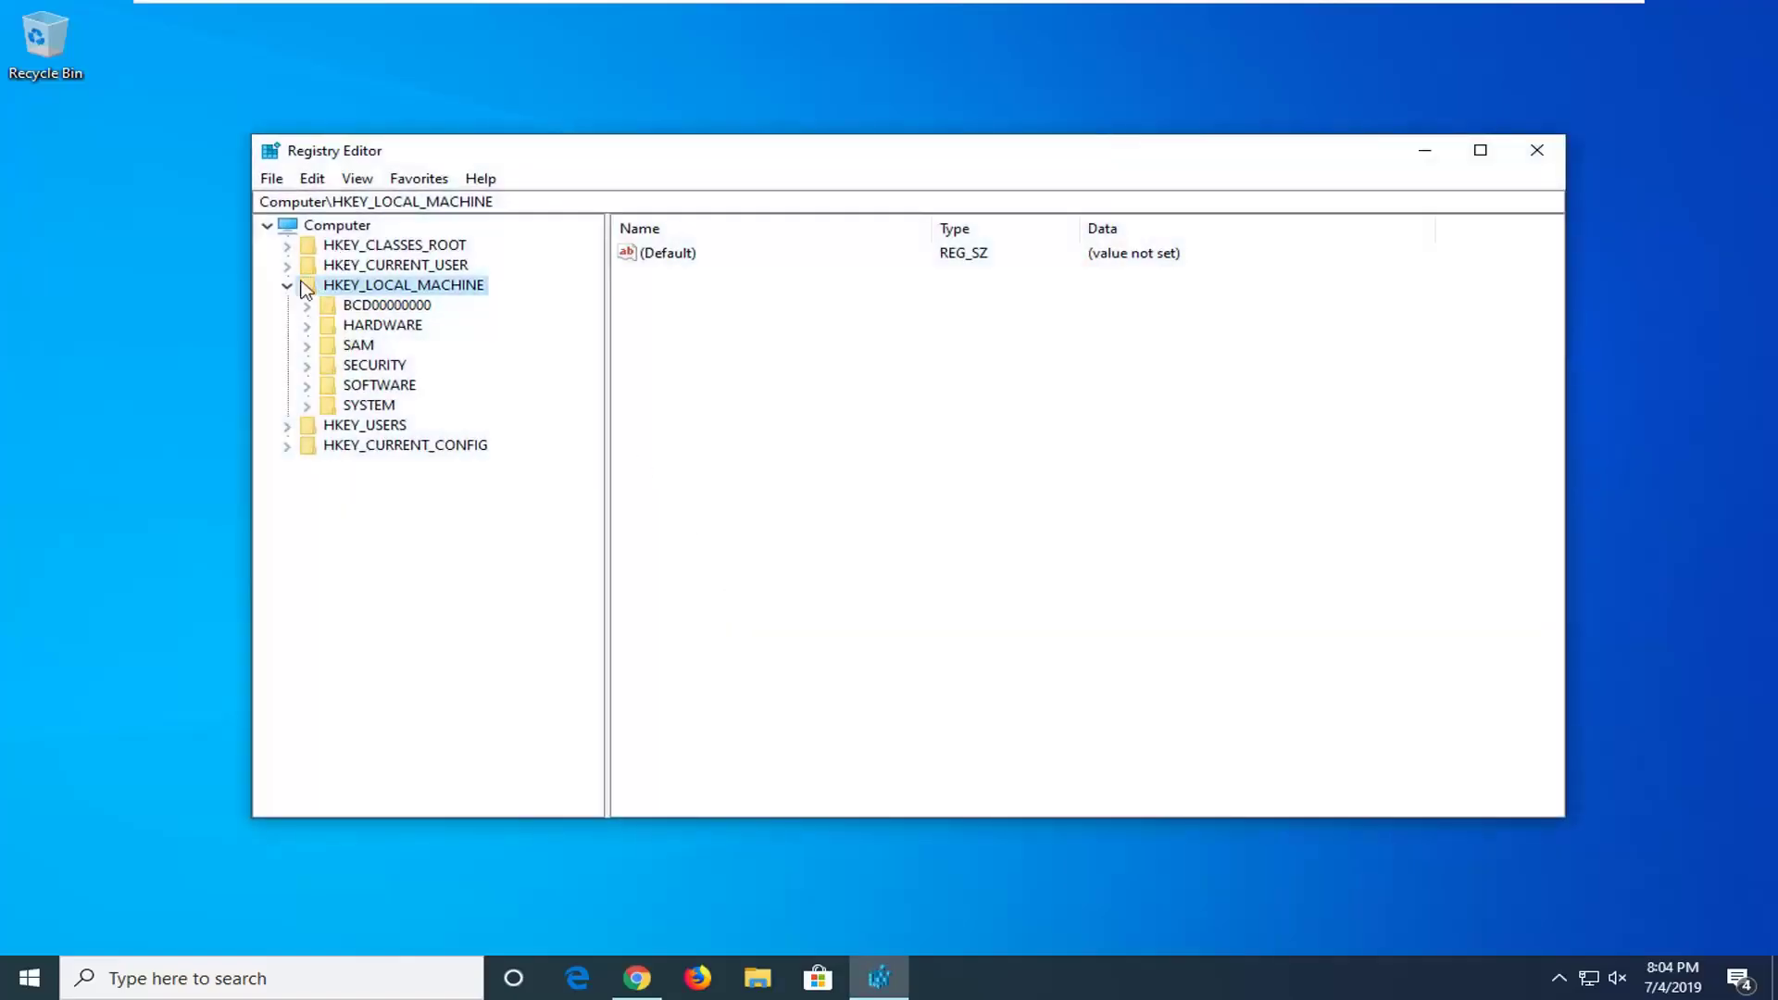
{"action": "left_click", "coordinate": [280, 283]}
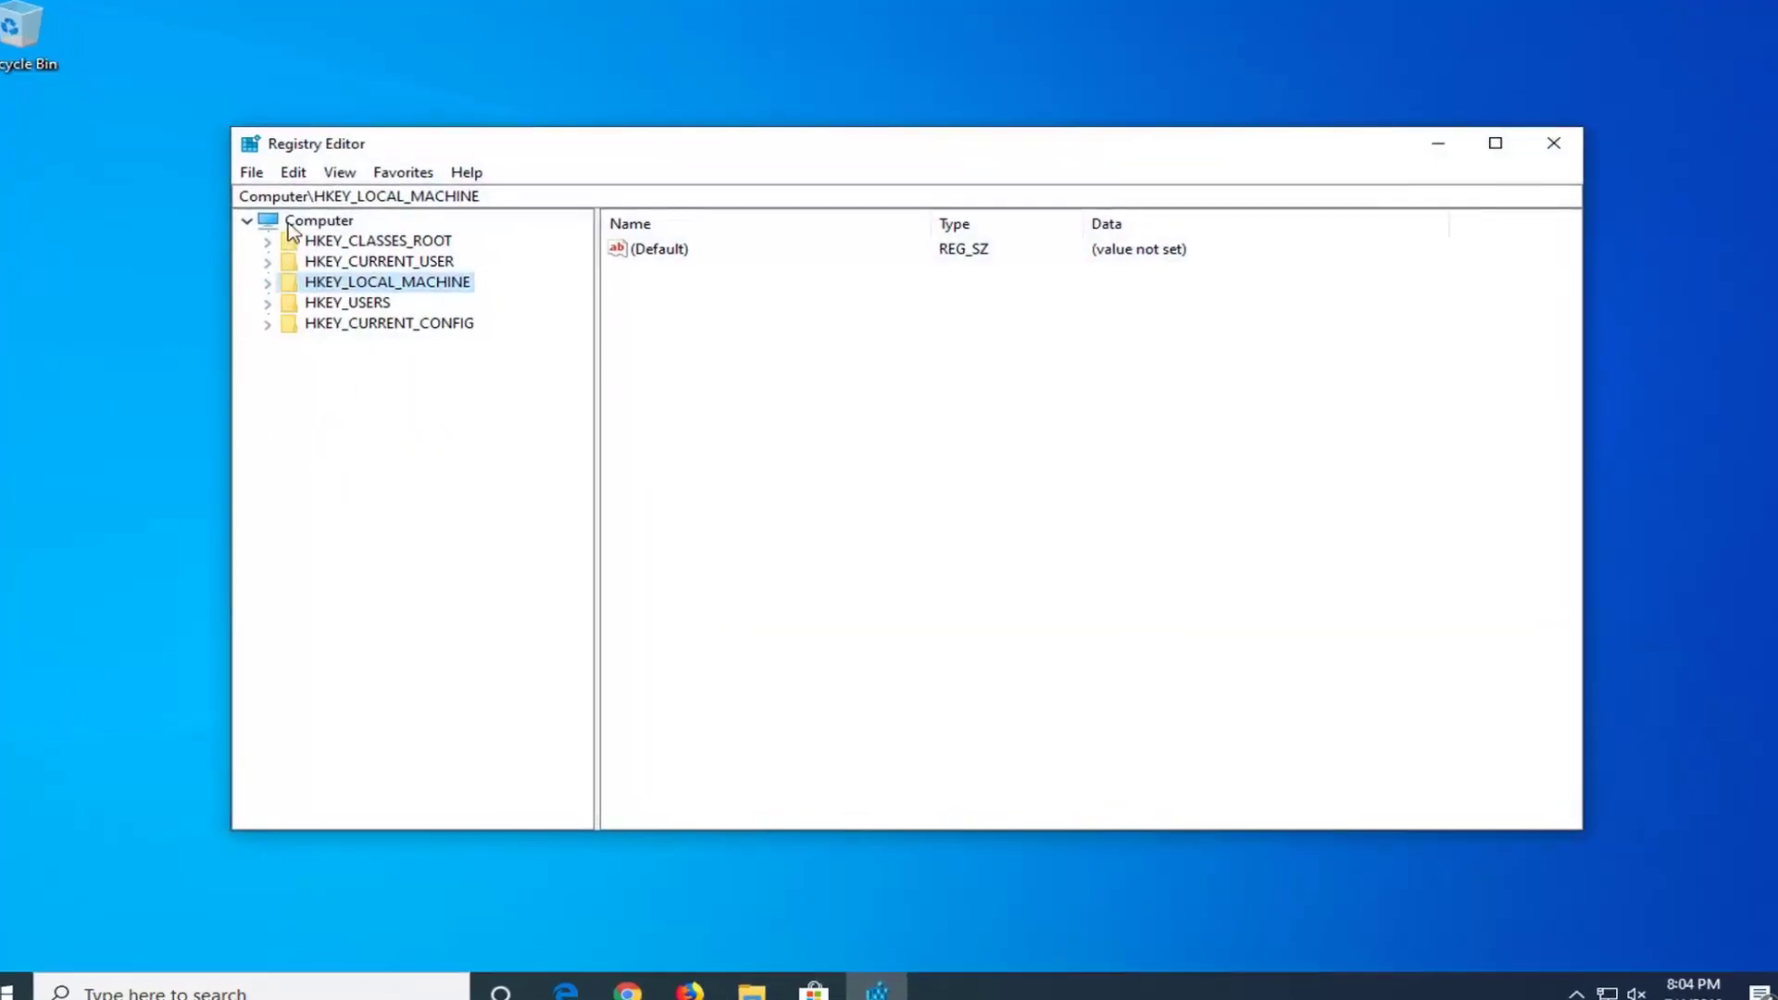
{"action": "left_click", "coordinate": [288, 223]}
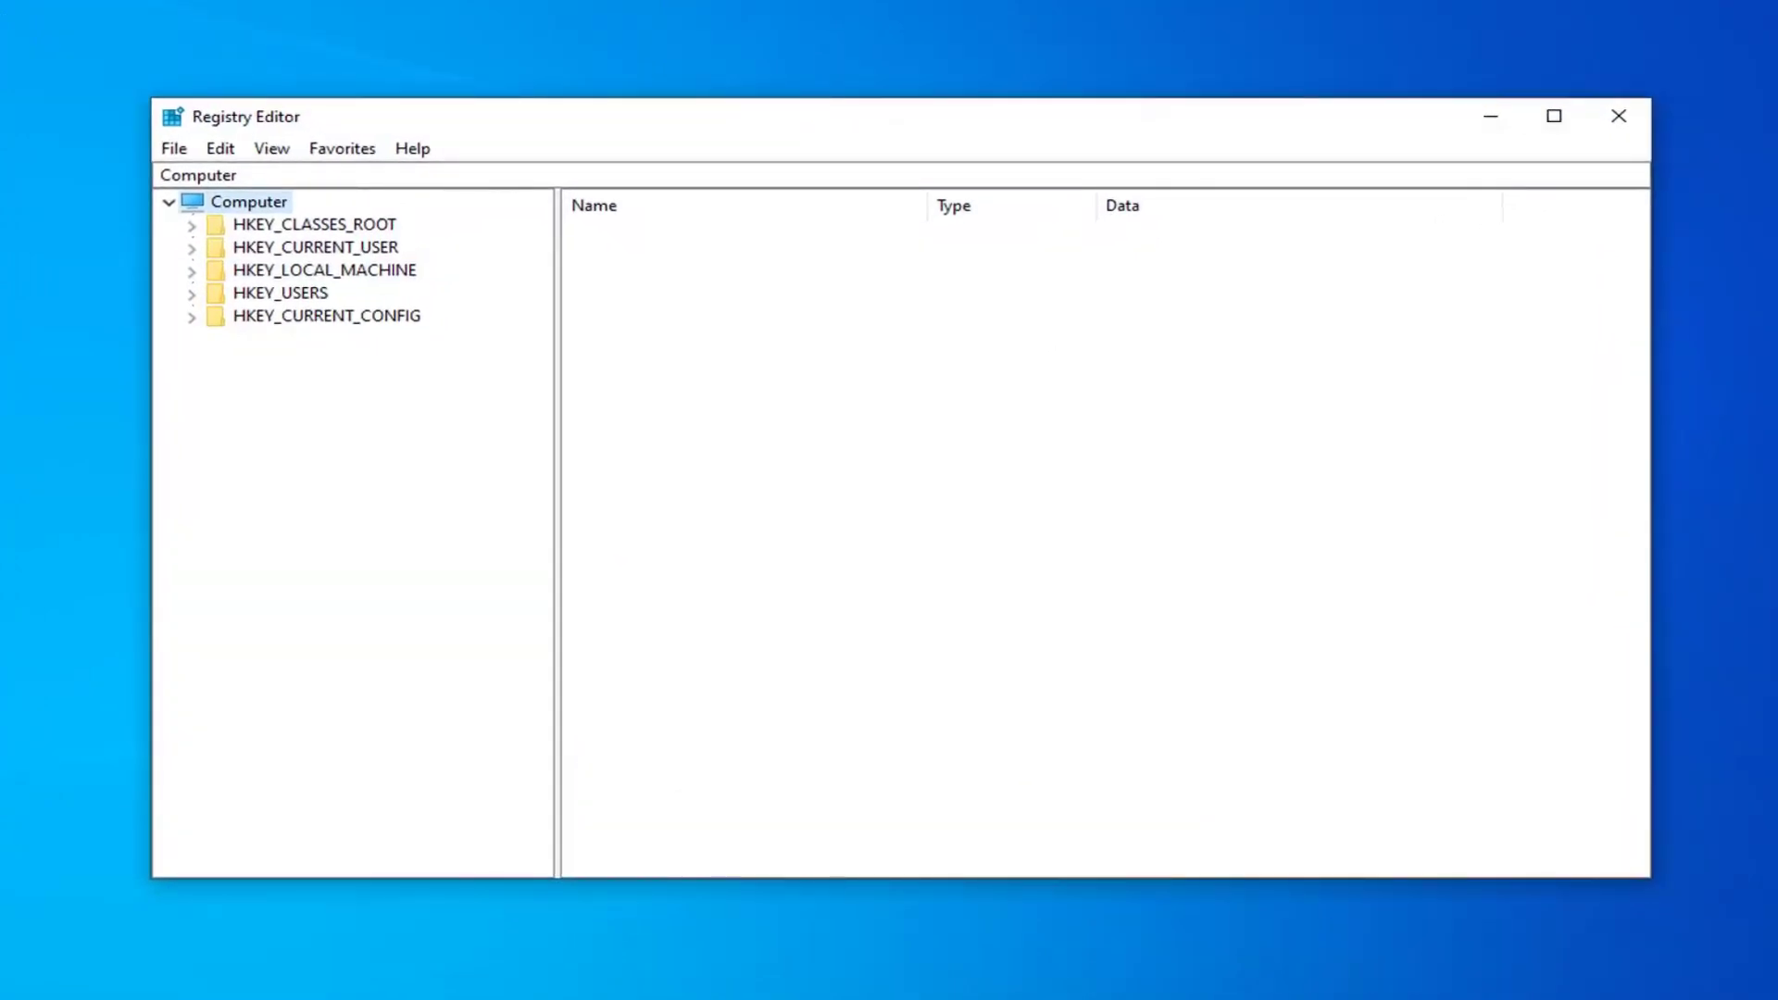
Begin a File > Export of the registry, then cancel without saving.
{"action": "left_click", "coordinate": [174, 151]}
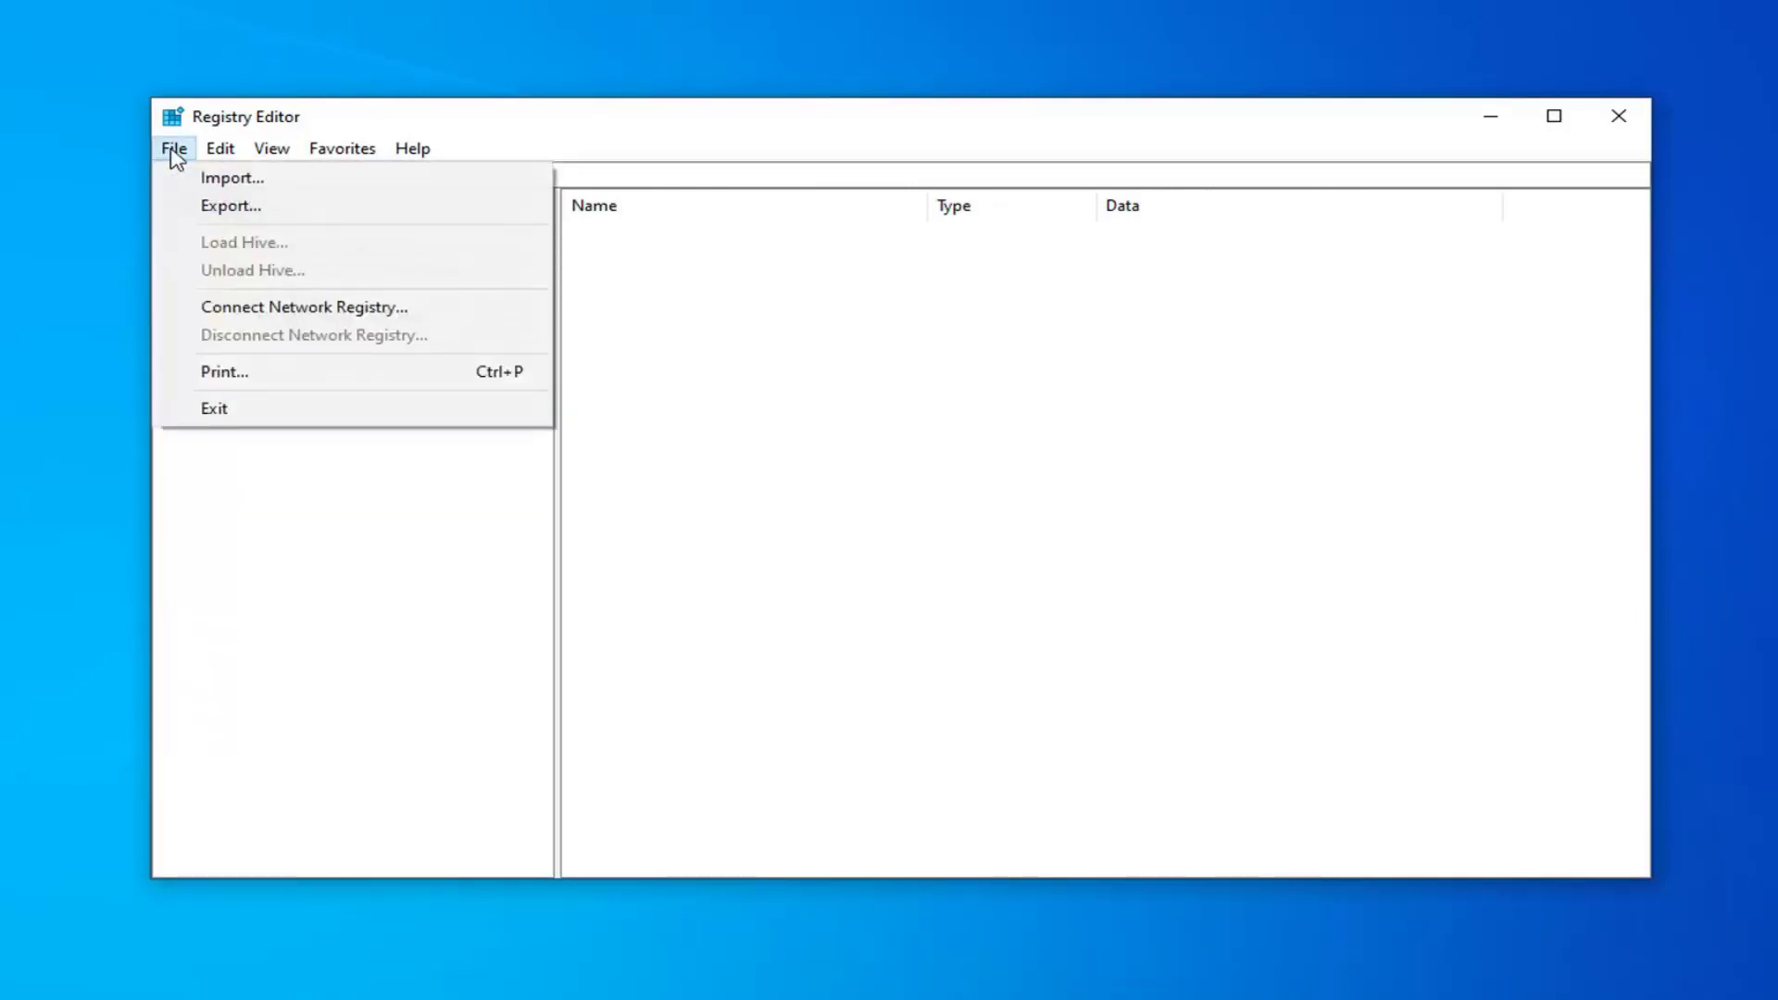
{"action": "left_click", "coordinate": [227, 206]}
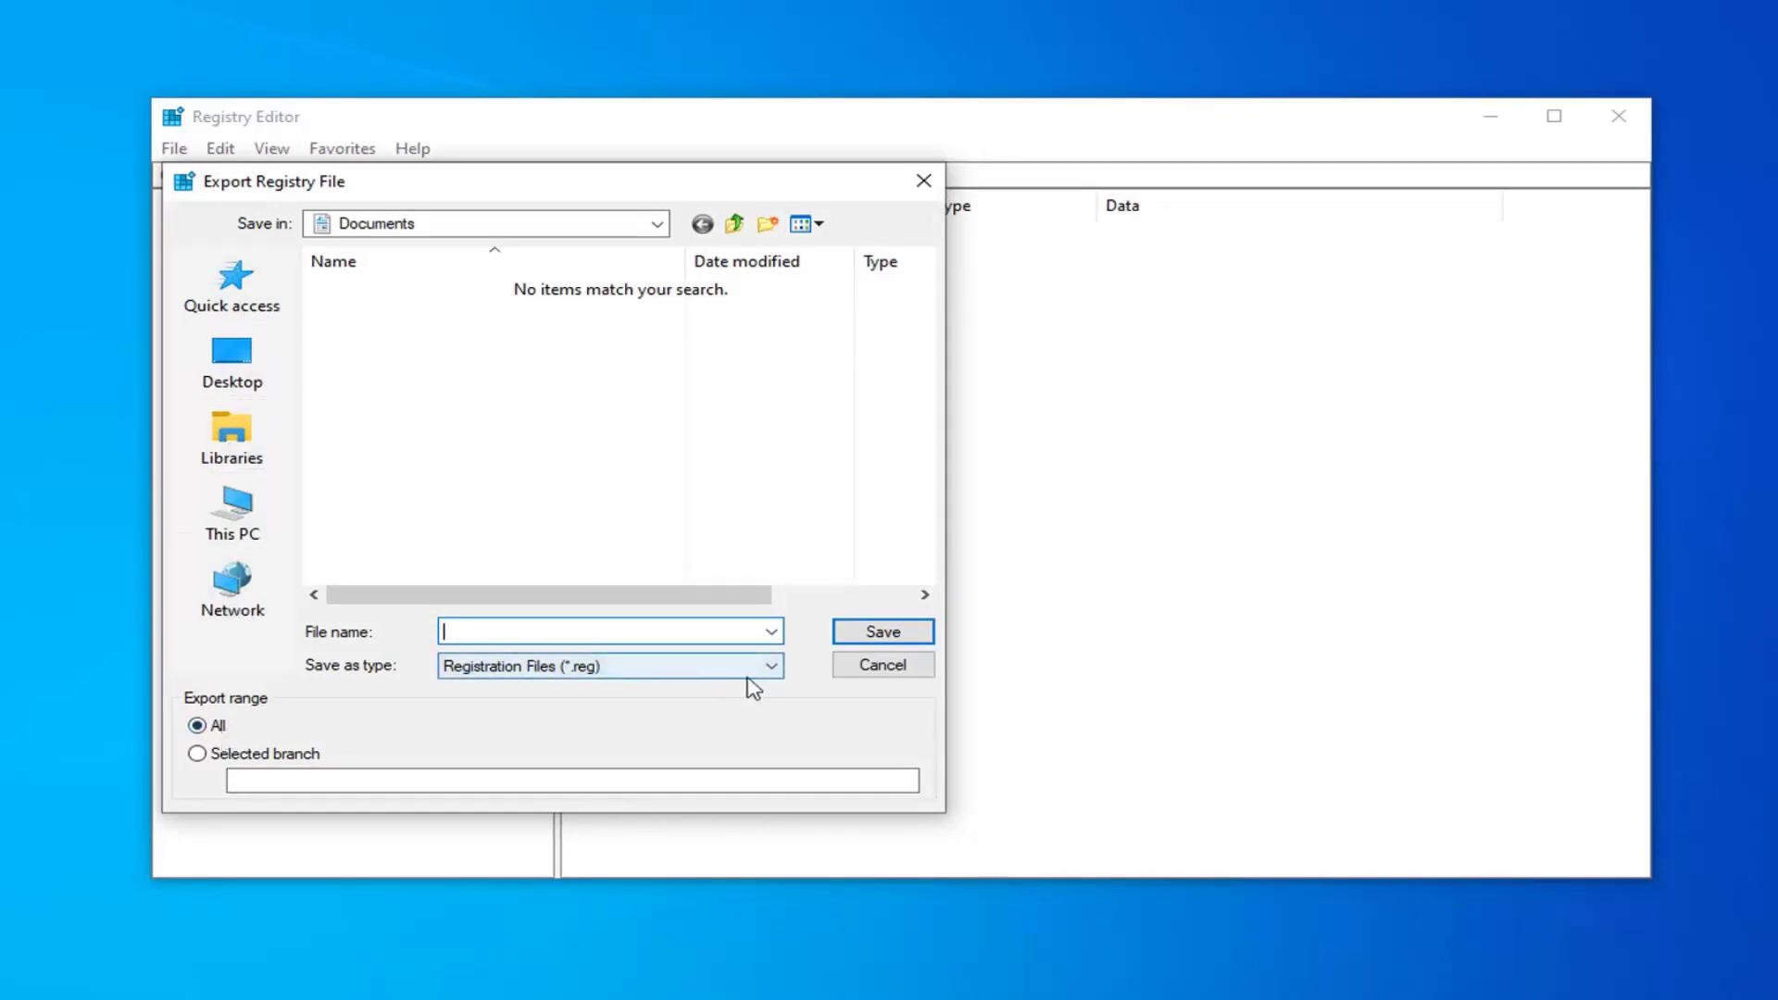
{"action": "left_click", "coordinate": [868, 670]}
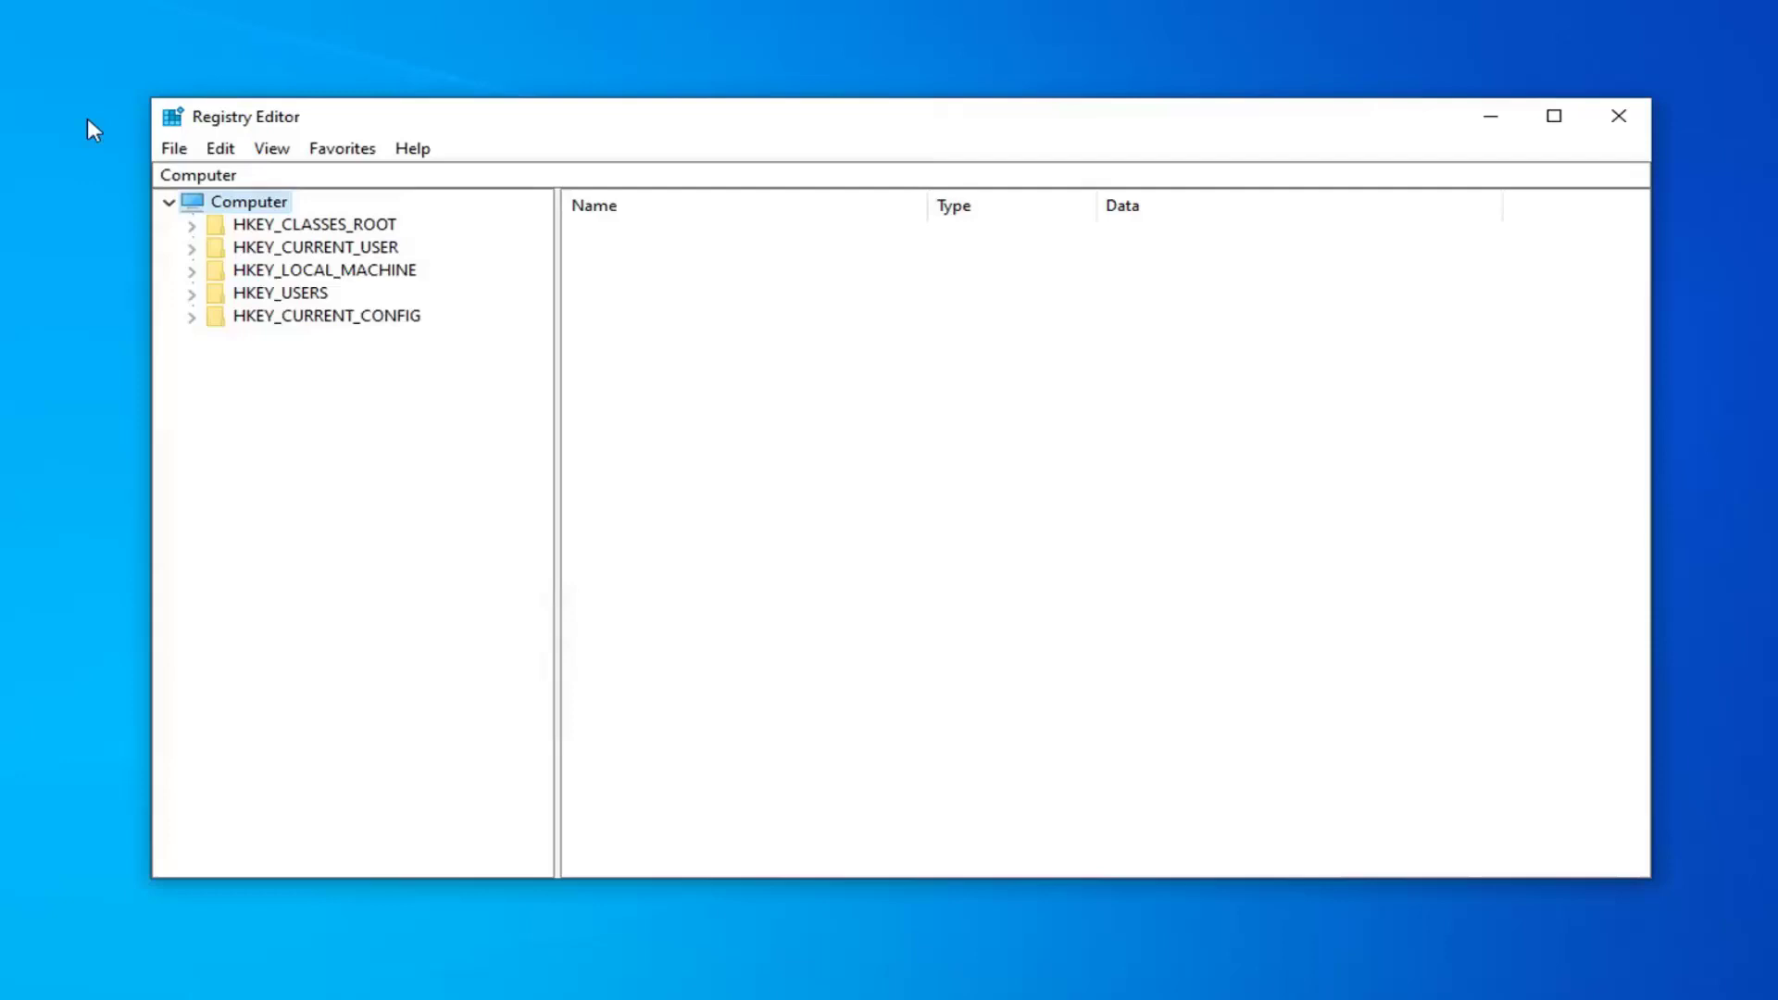
{"action": "left_click", "coordinate": [174, 150]}
{"action": "left_click", "coordinate": [181, 176]}
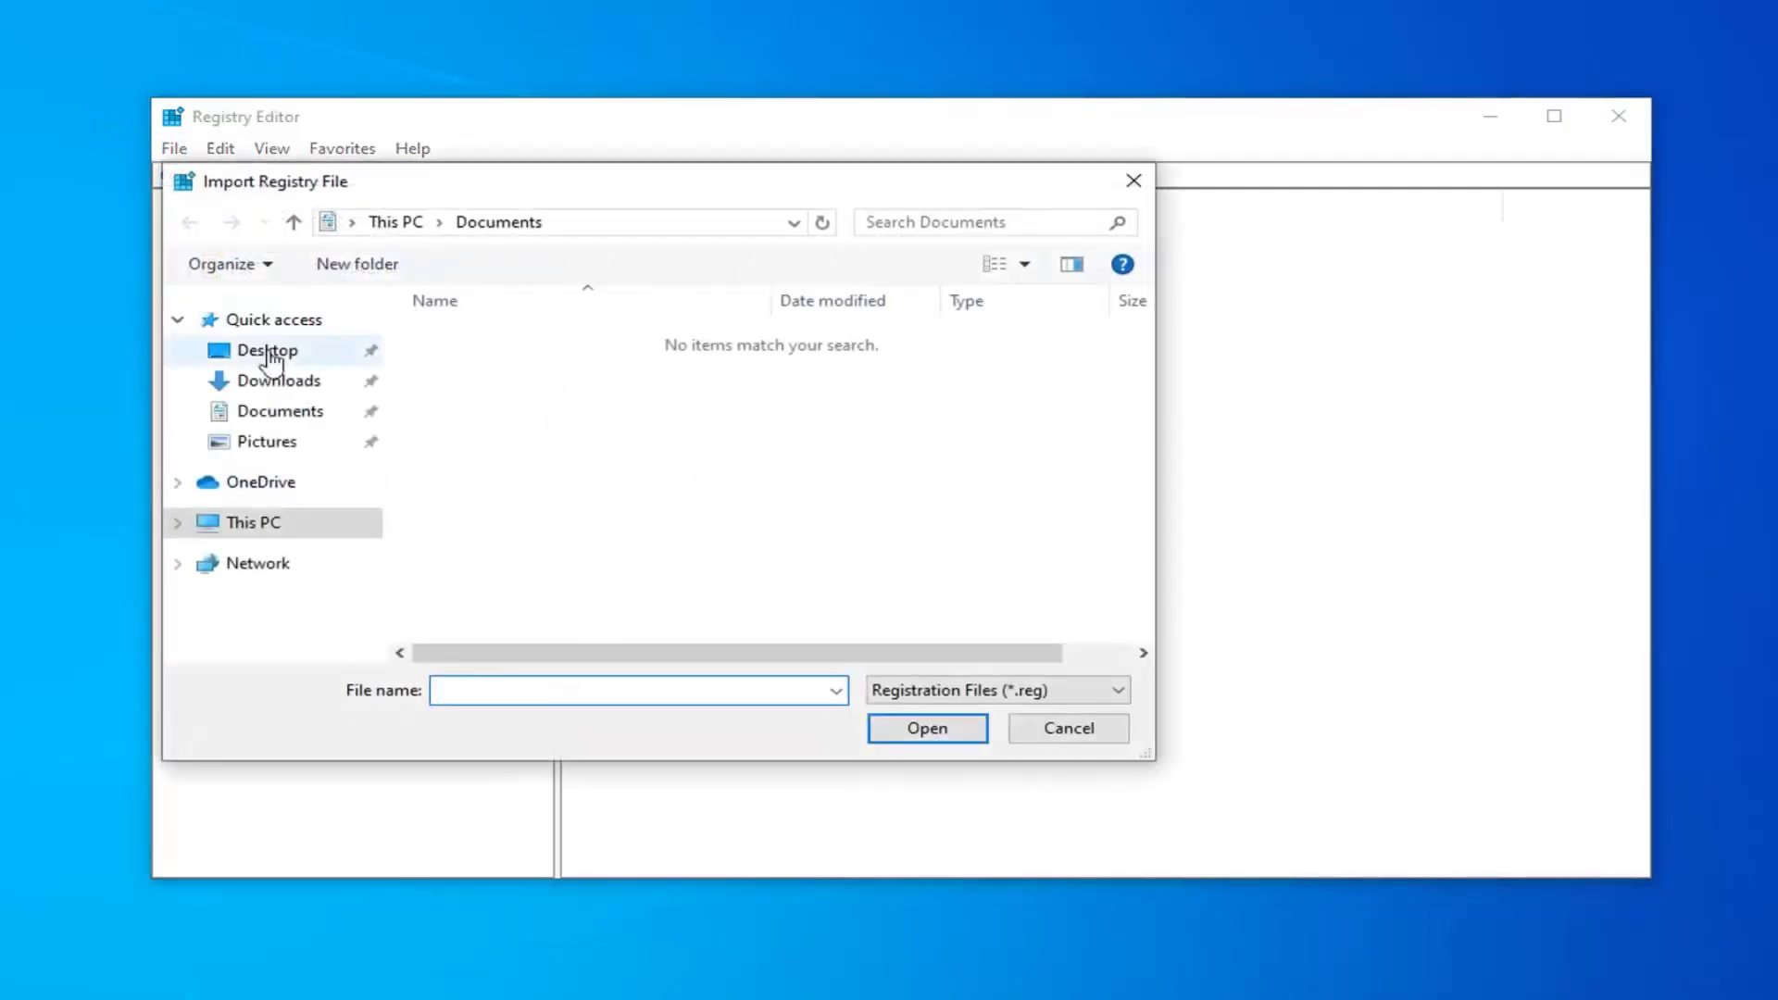
{"action": "left_click", "coordinate": [1065, 732]}
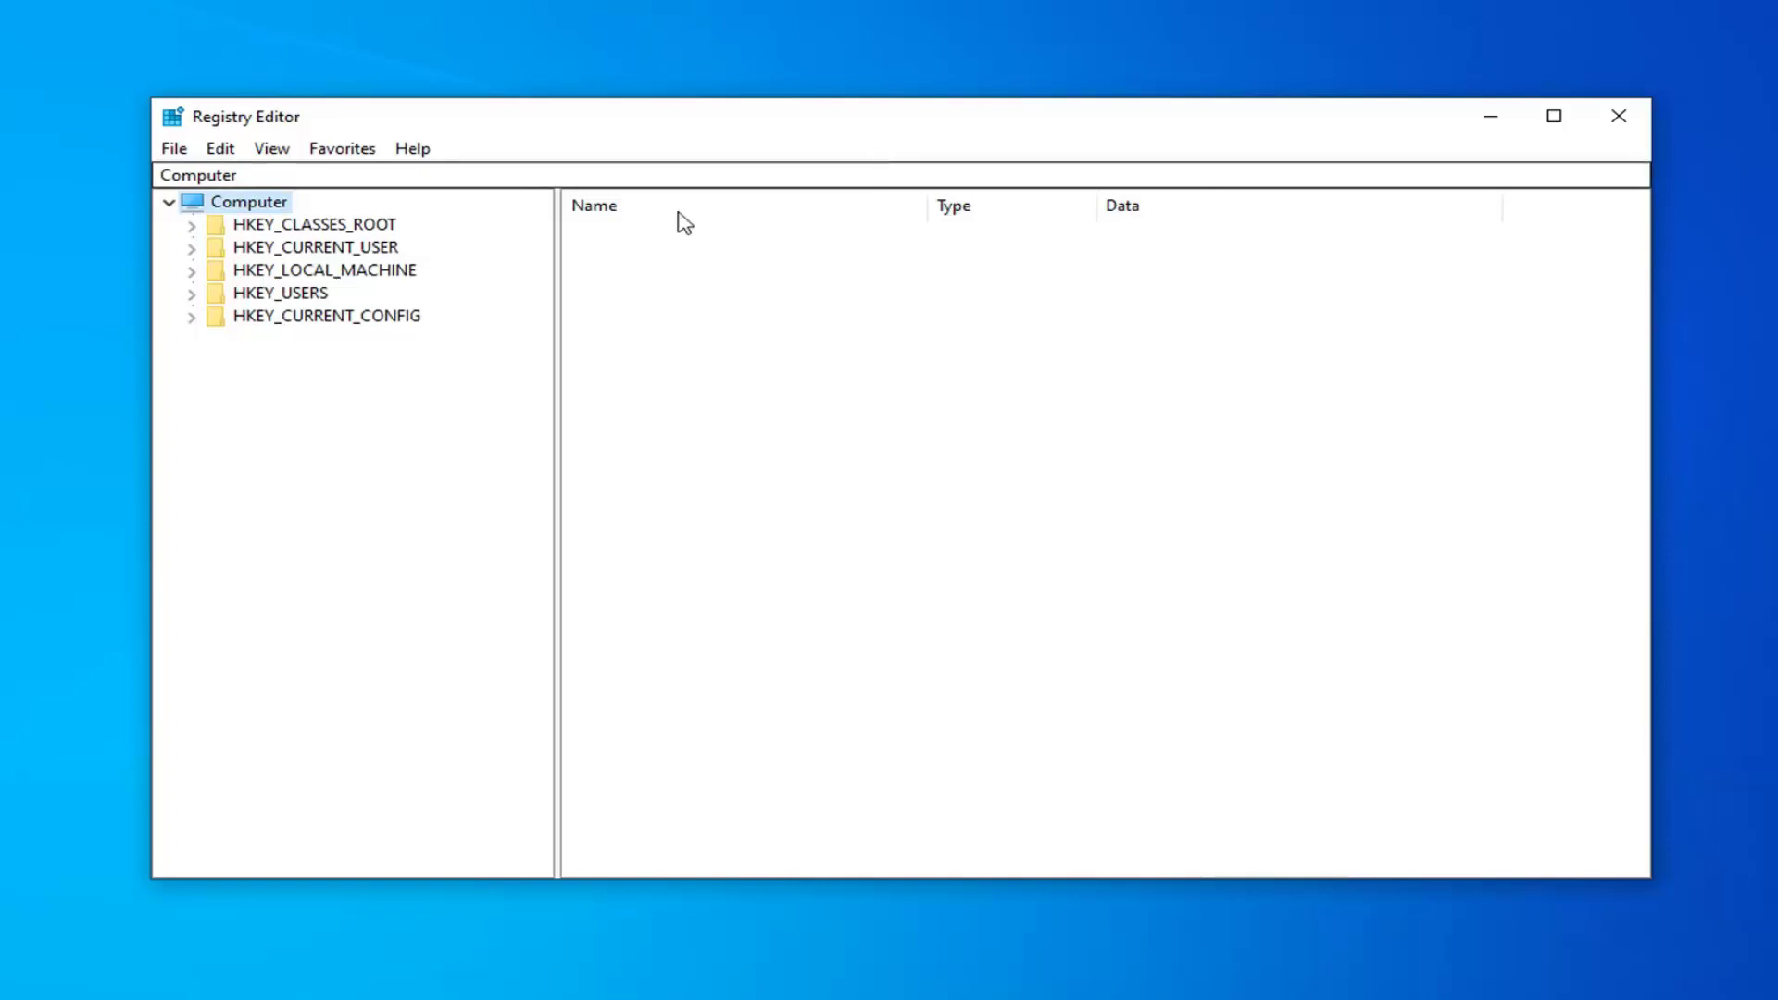
Expand HKEY_CURRENT_USER\SOFTWARE\Microsoft in the key tree.
{"action": "left_click", "coordinate": [283, 248]}
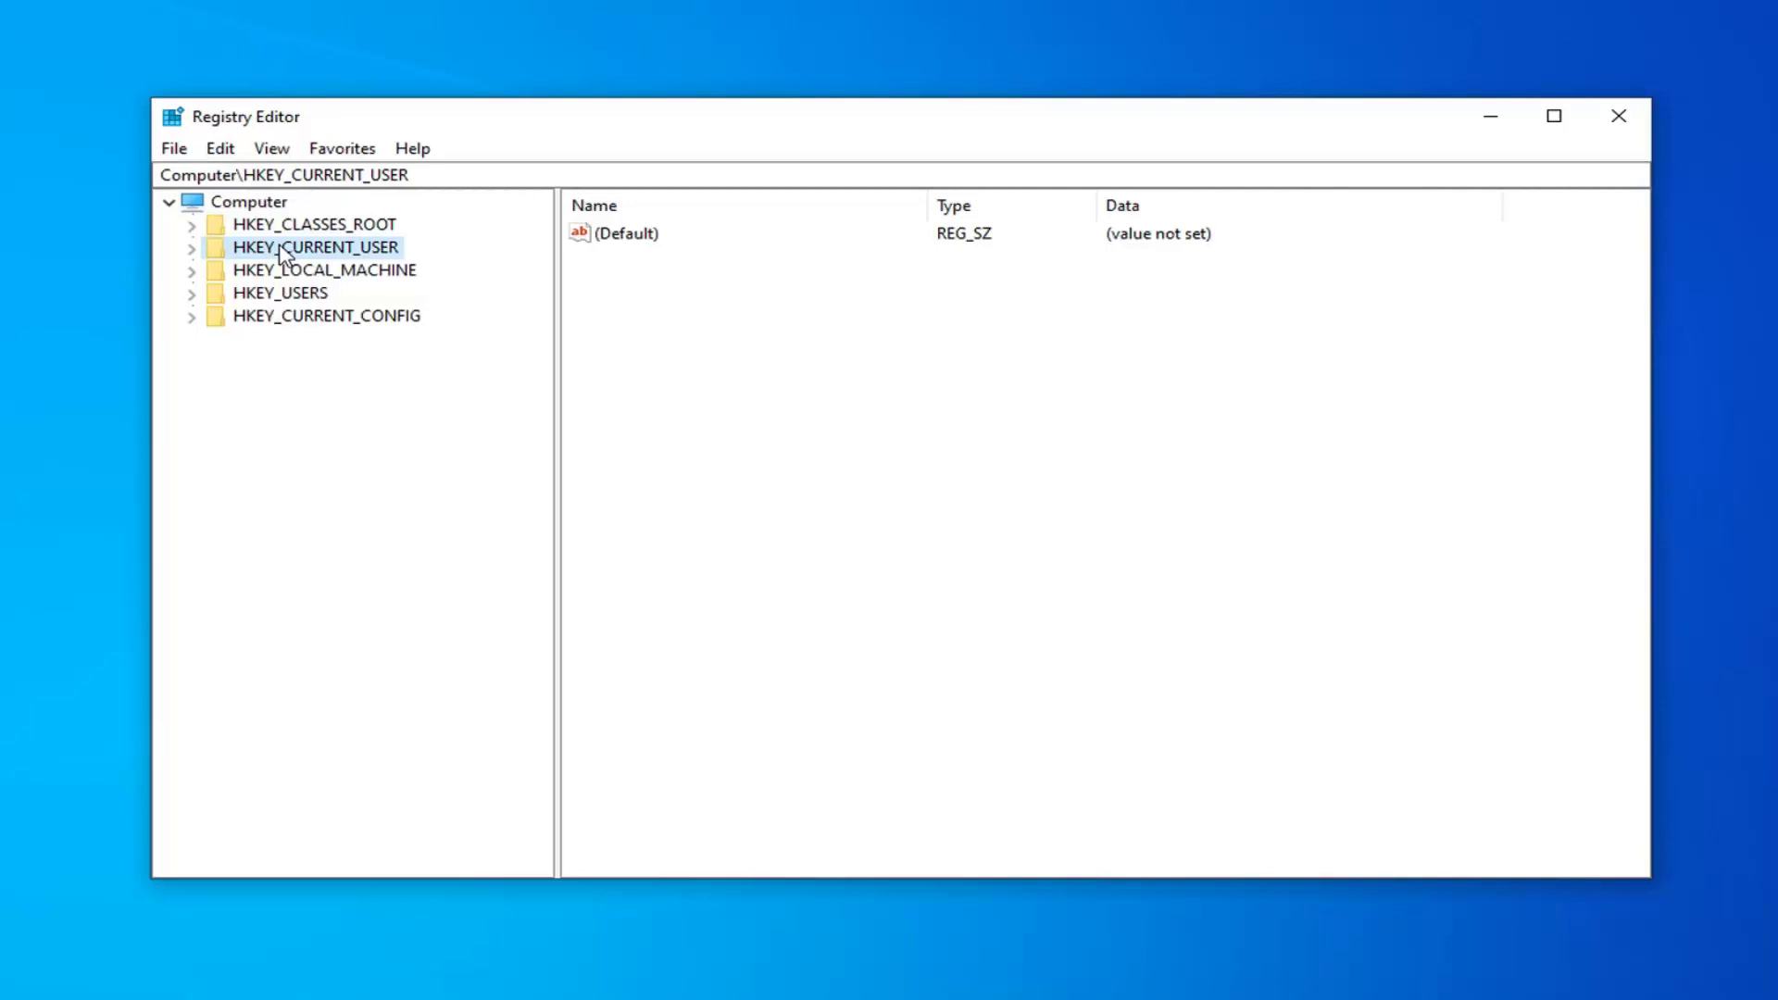
{"action": "double_click", "coordinate": [283, 248]}
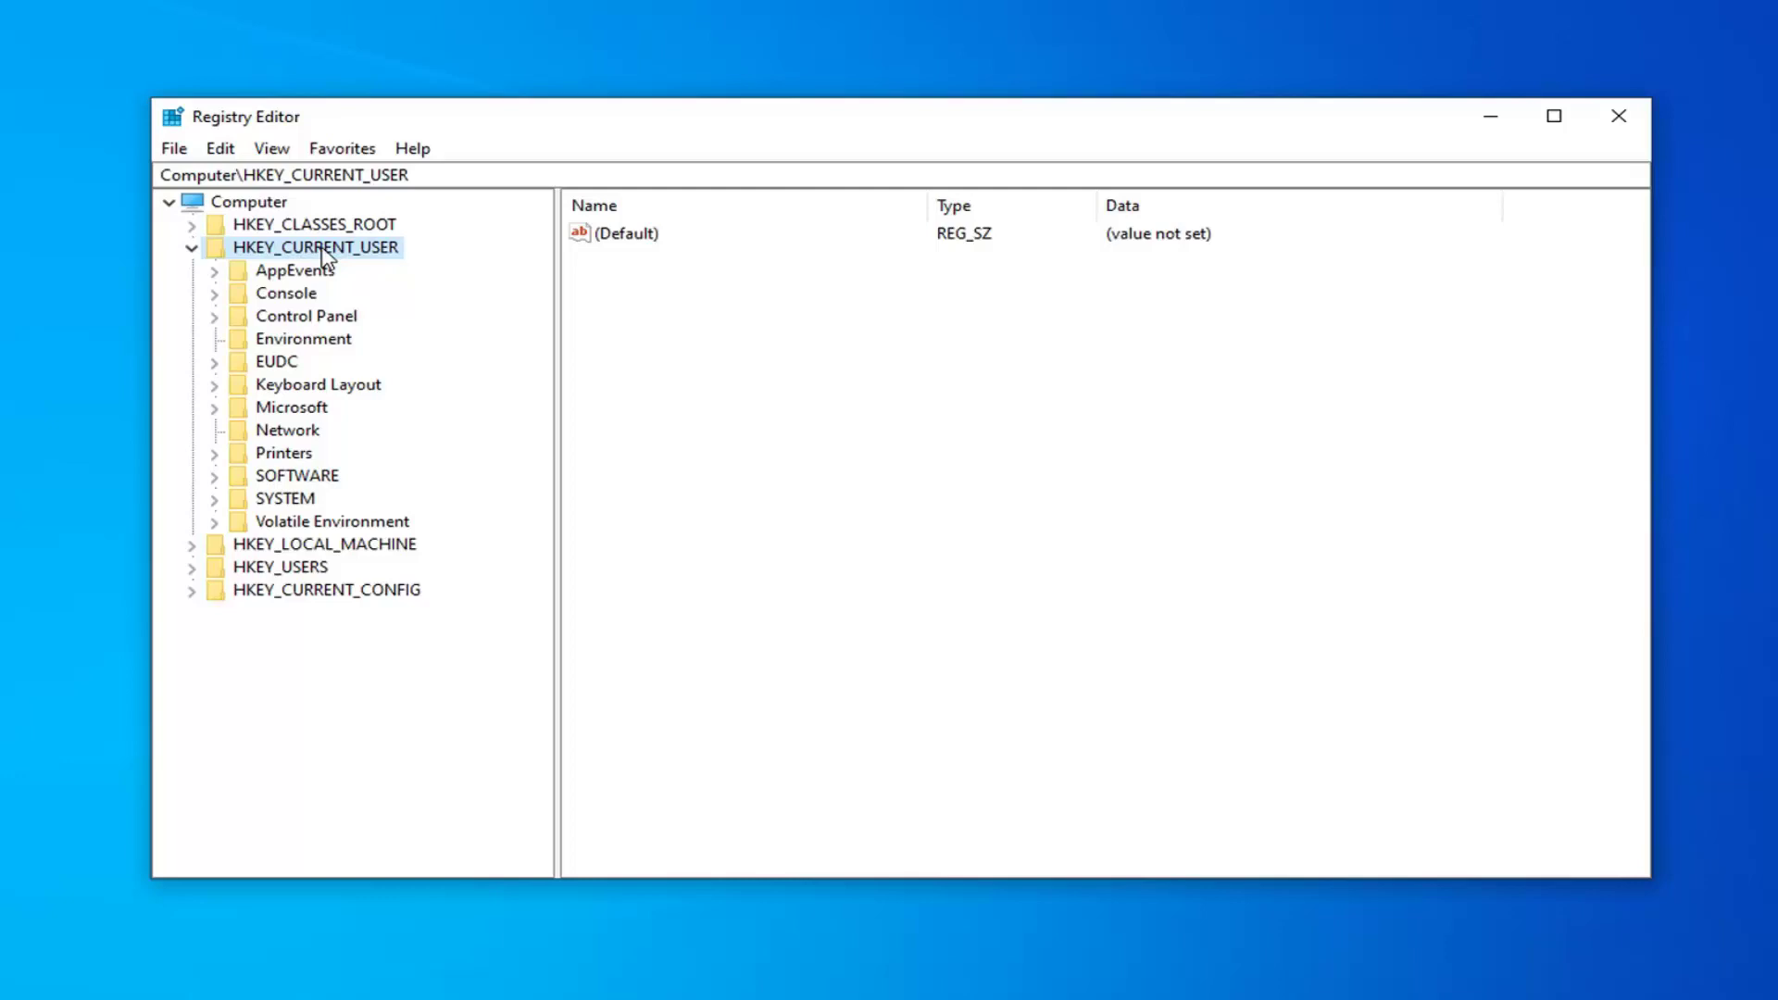
{"action": "left_click", "coordinate": [302, 480]}
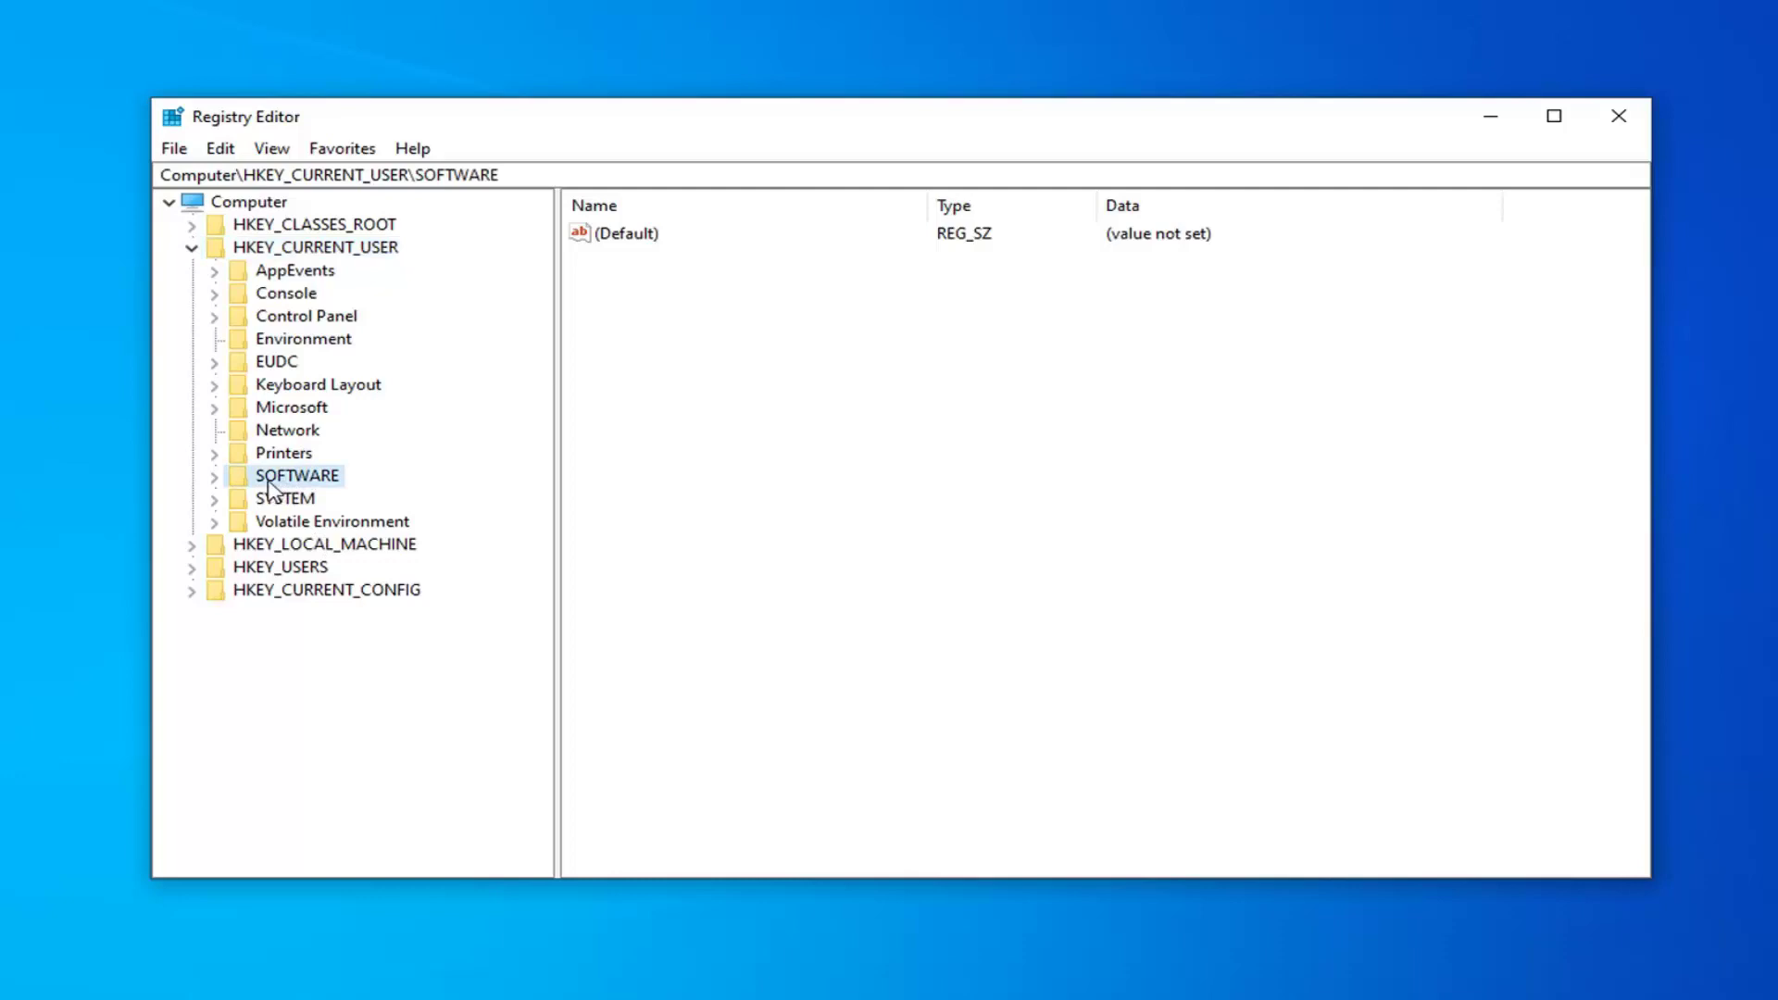
{"action": "left_click", "coordinate": [213, 478]}
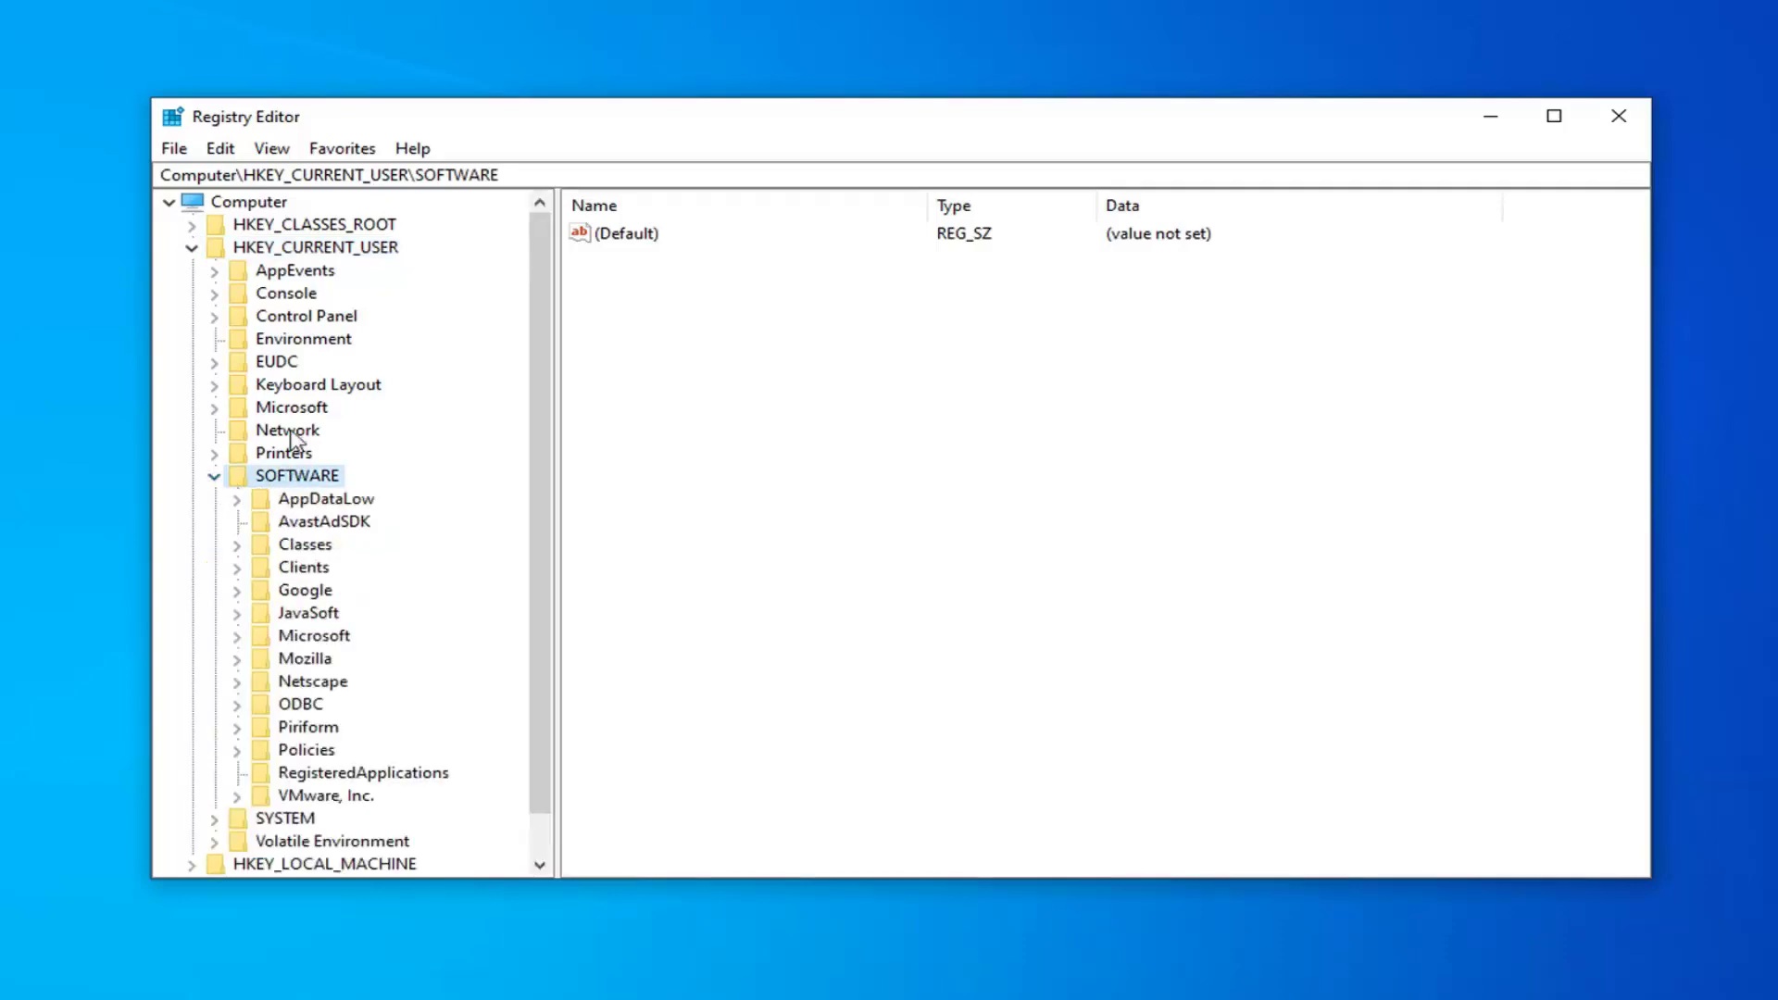
{"action": "double_click", "coordinate": [314, 635]}
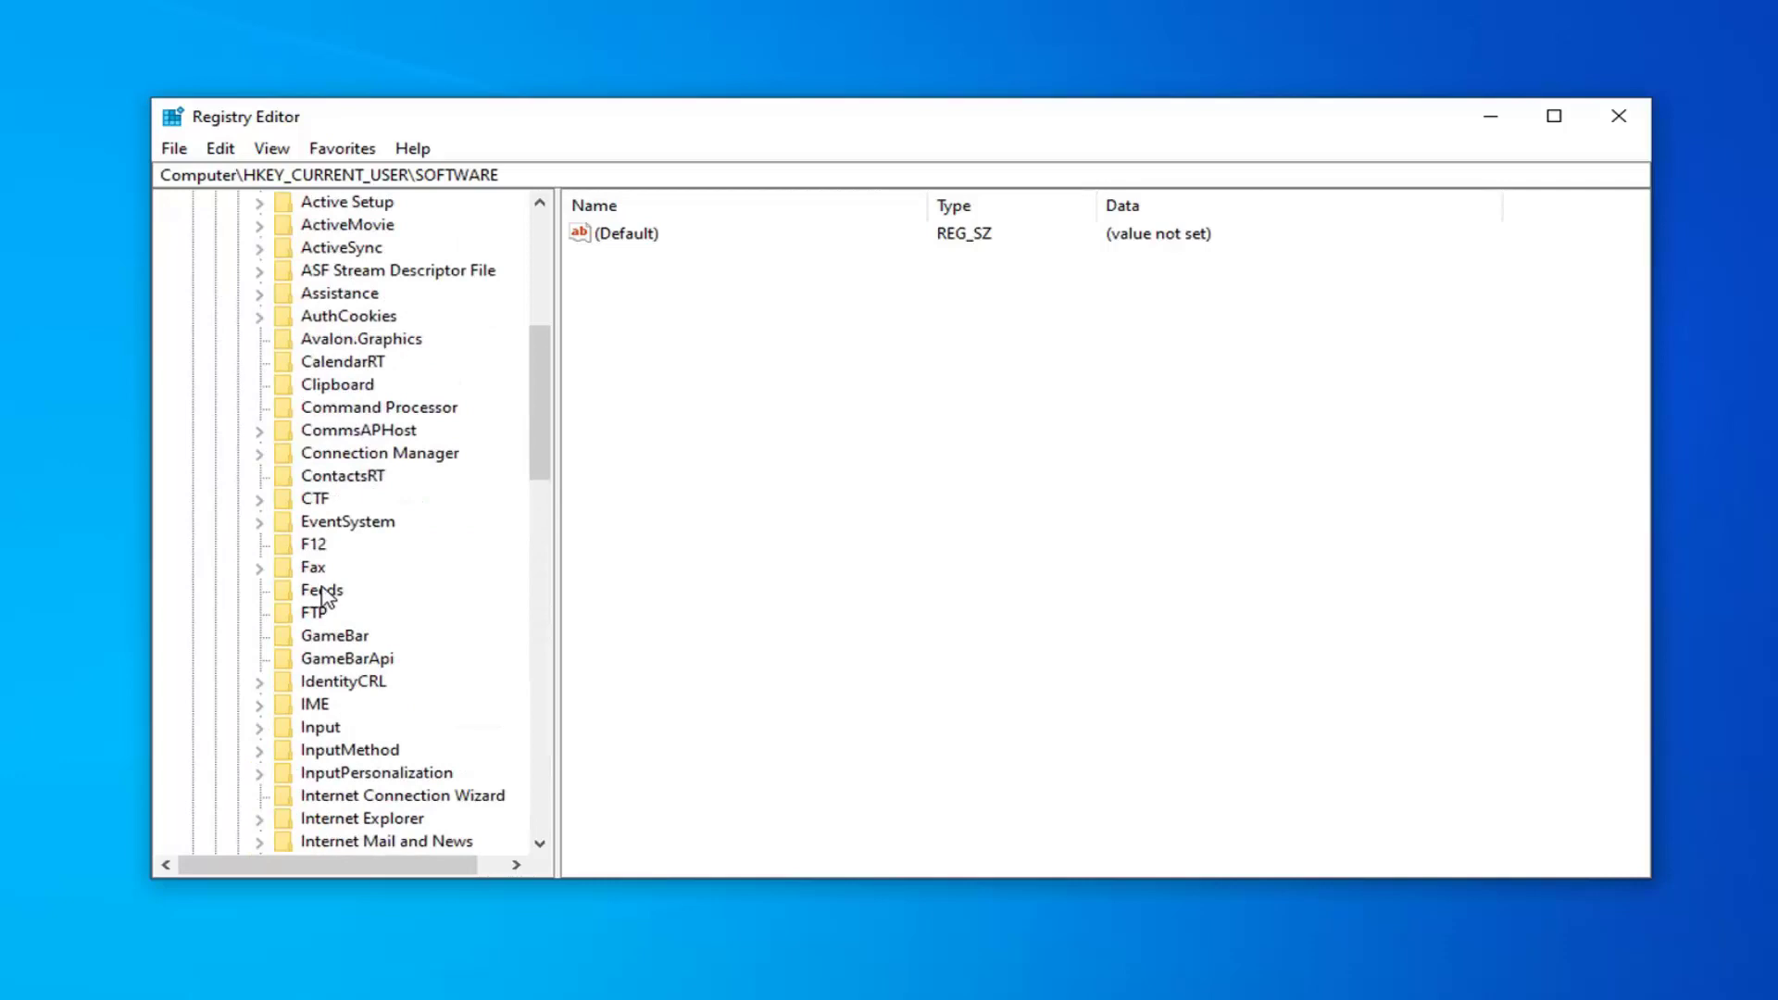
{"action": "scroll", "coordinate": [321, 602], "scroll_direction": "down", "scroll_amount": 4}
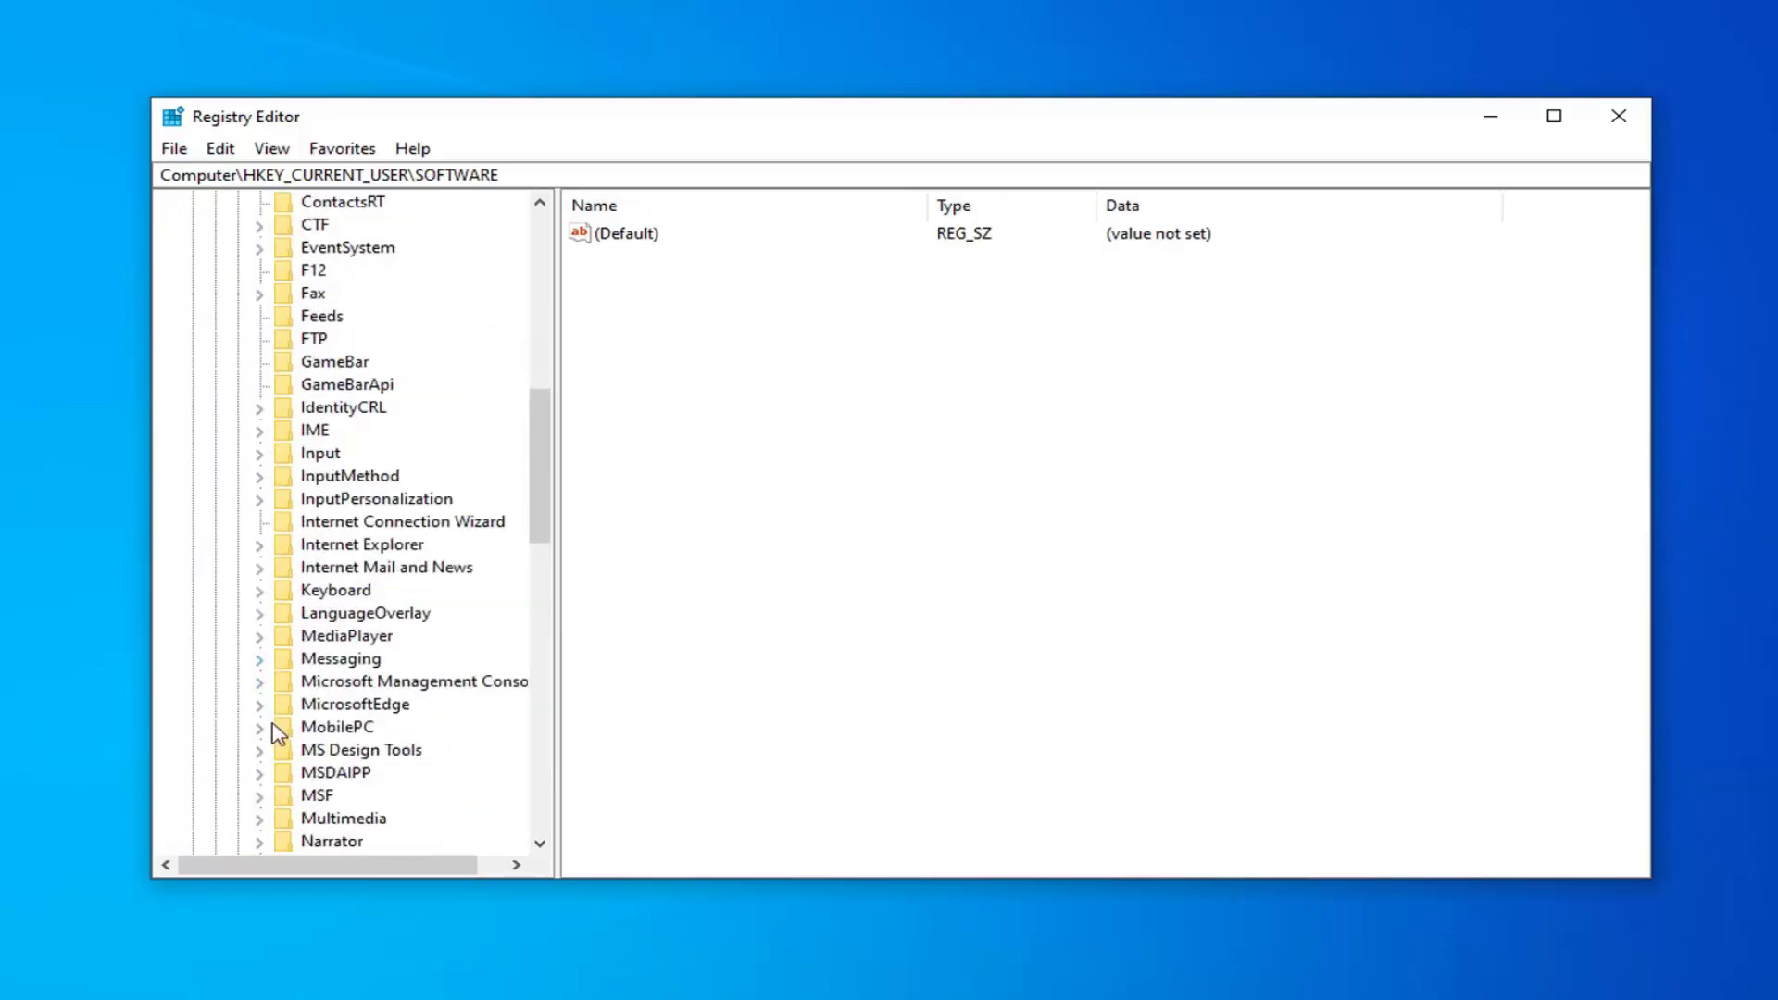
{"action": "key", "text": "m"}
{"action": "scroll", "coordinate": [241, 382], "scroll_direction": "up", "scroll_amount": 3}
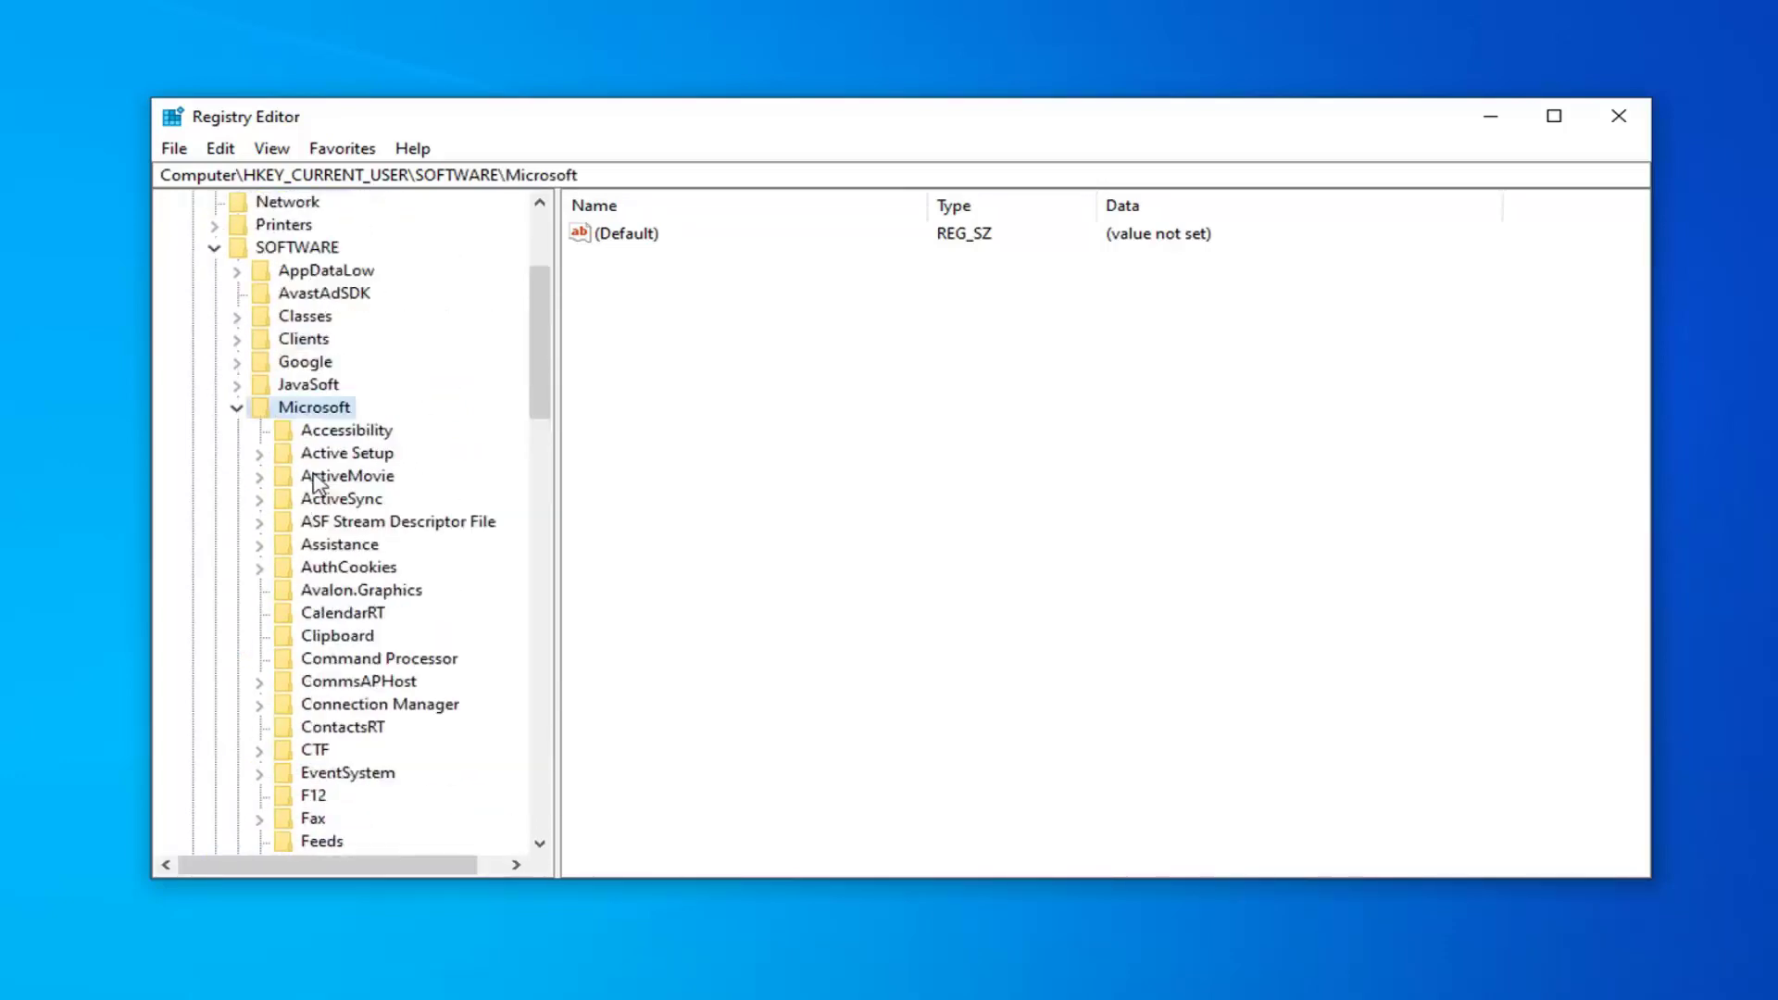
{"action": "left_click", "coordinate": [234, 403]}
{"action": "left_click", "coordinate": [239, 591]}
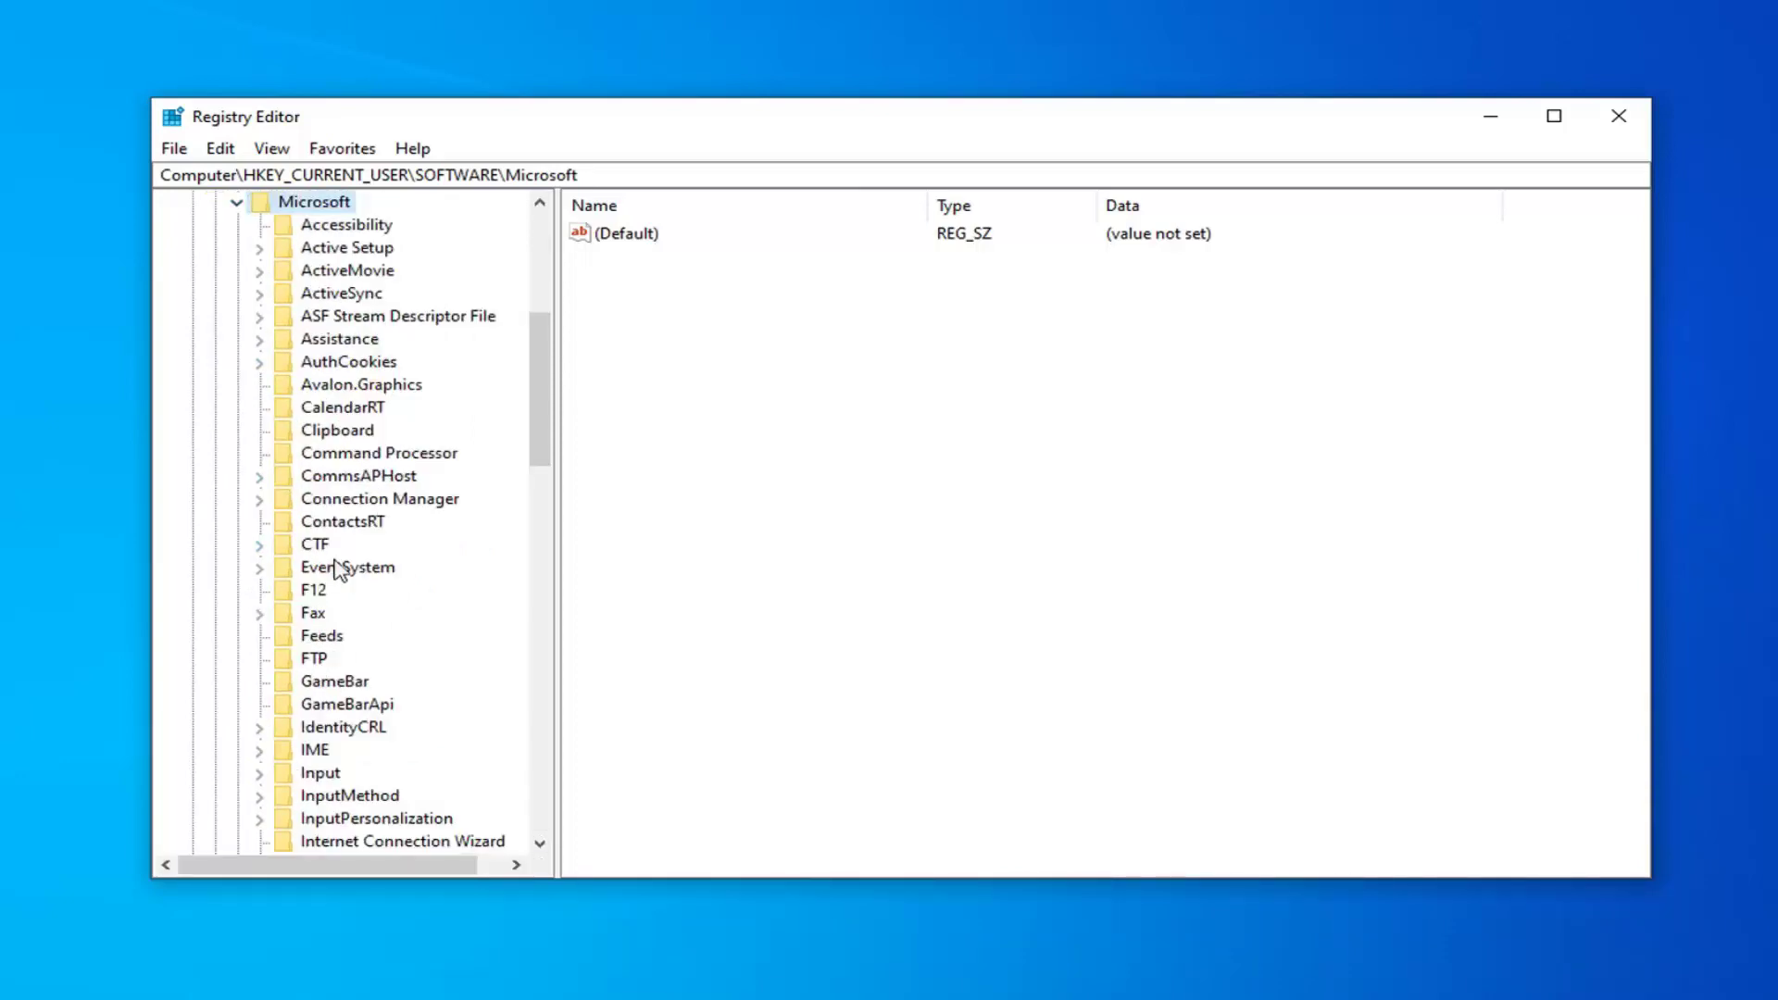
Expand Windows Script Host under Microsoft and select its Settings subkey.
{"action": "scroll", "coordinate": [339, 568], "scroll_direction": "down", "scroll_amount": 17}
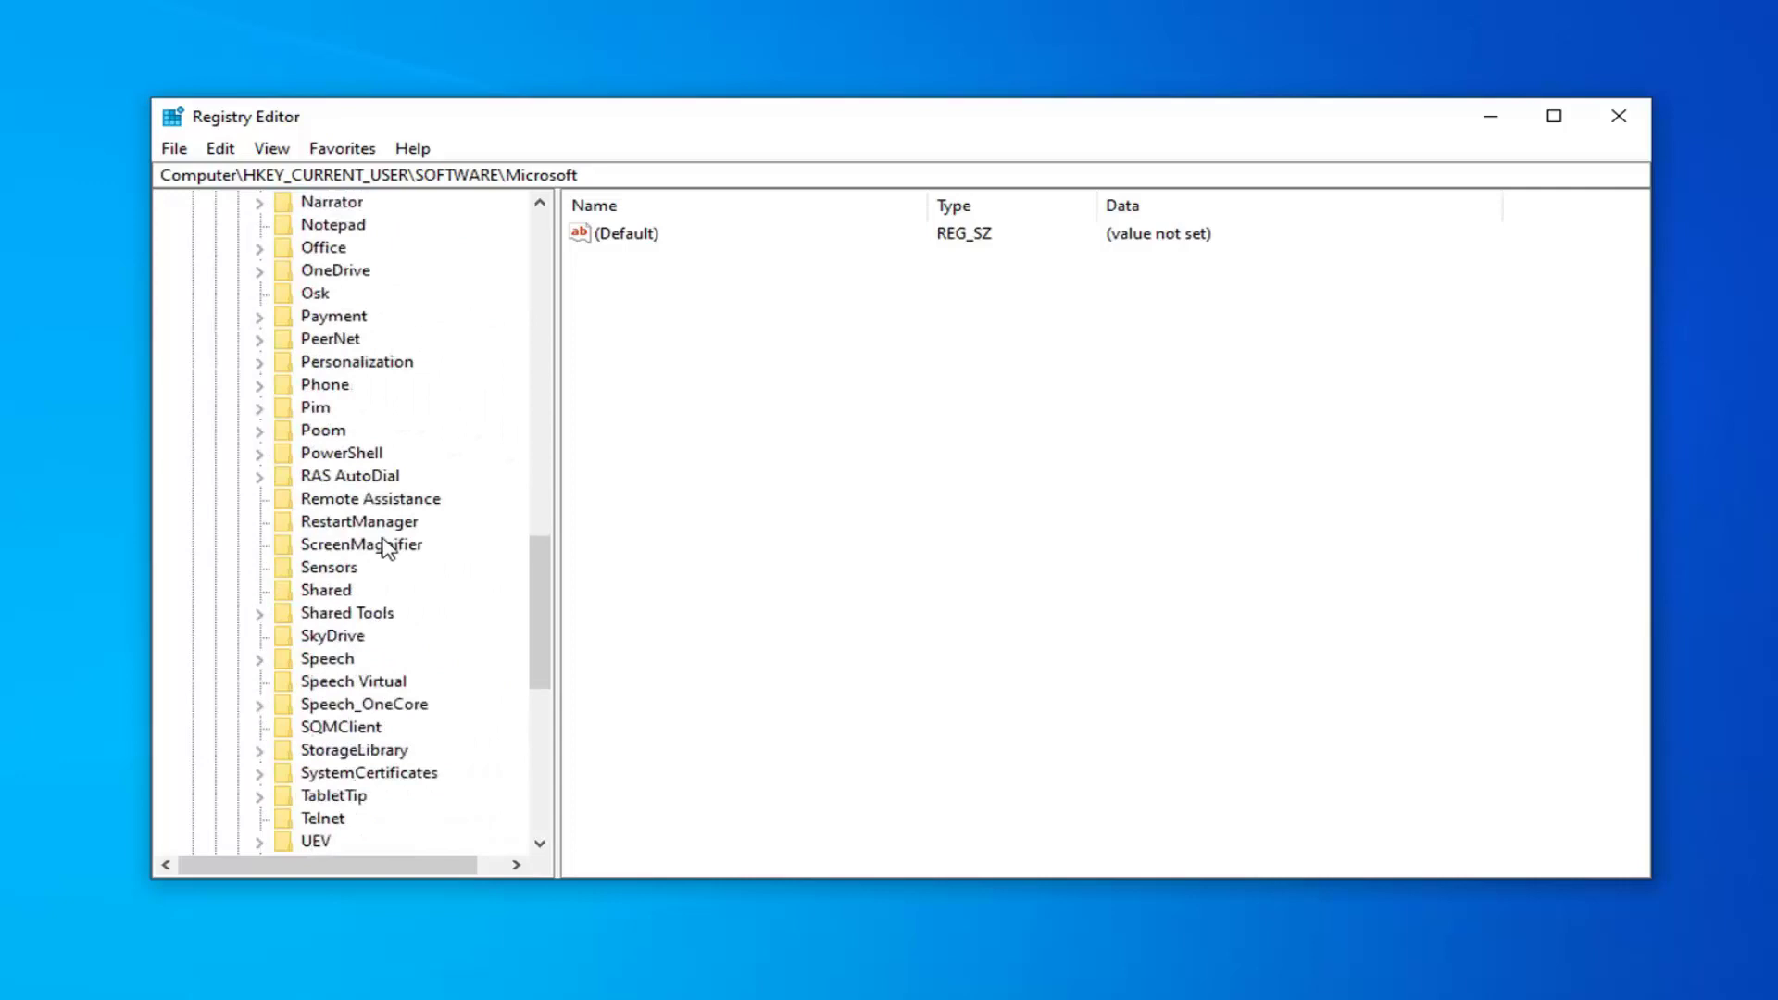
{"action": "scroll", "coordinate": [383, 556], "scroll_direction": "down", "scroll_amount": 2}
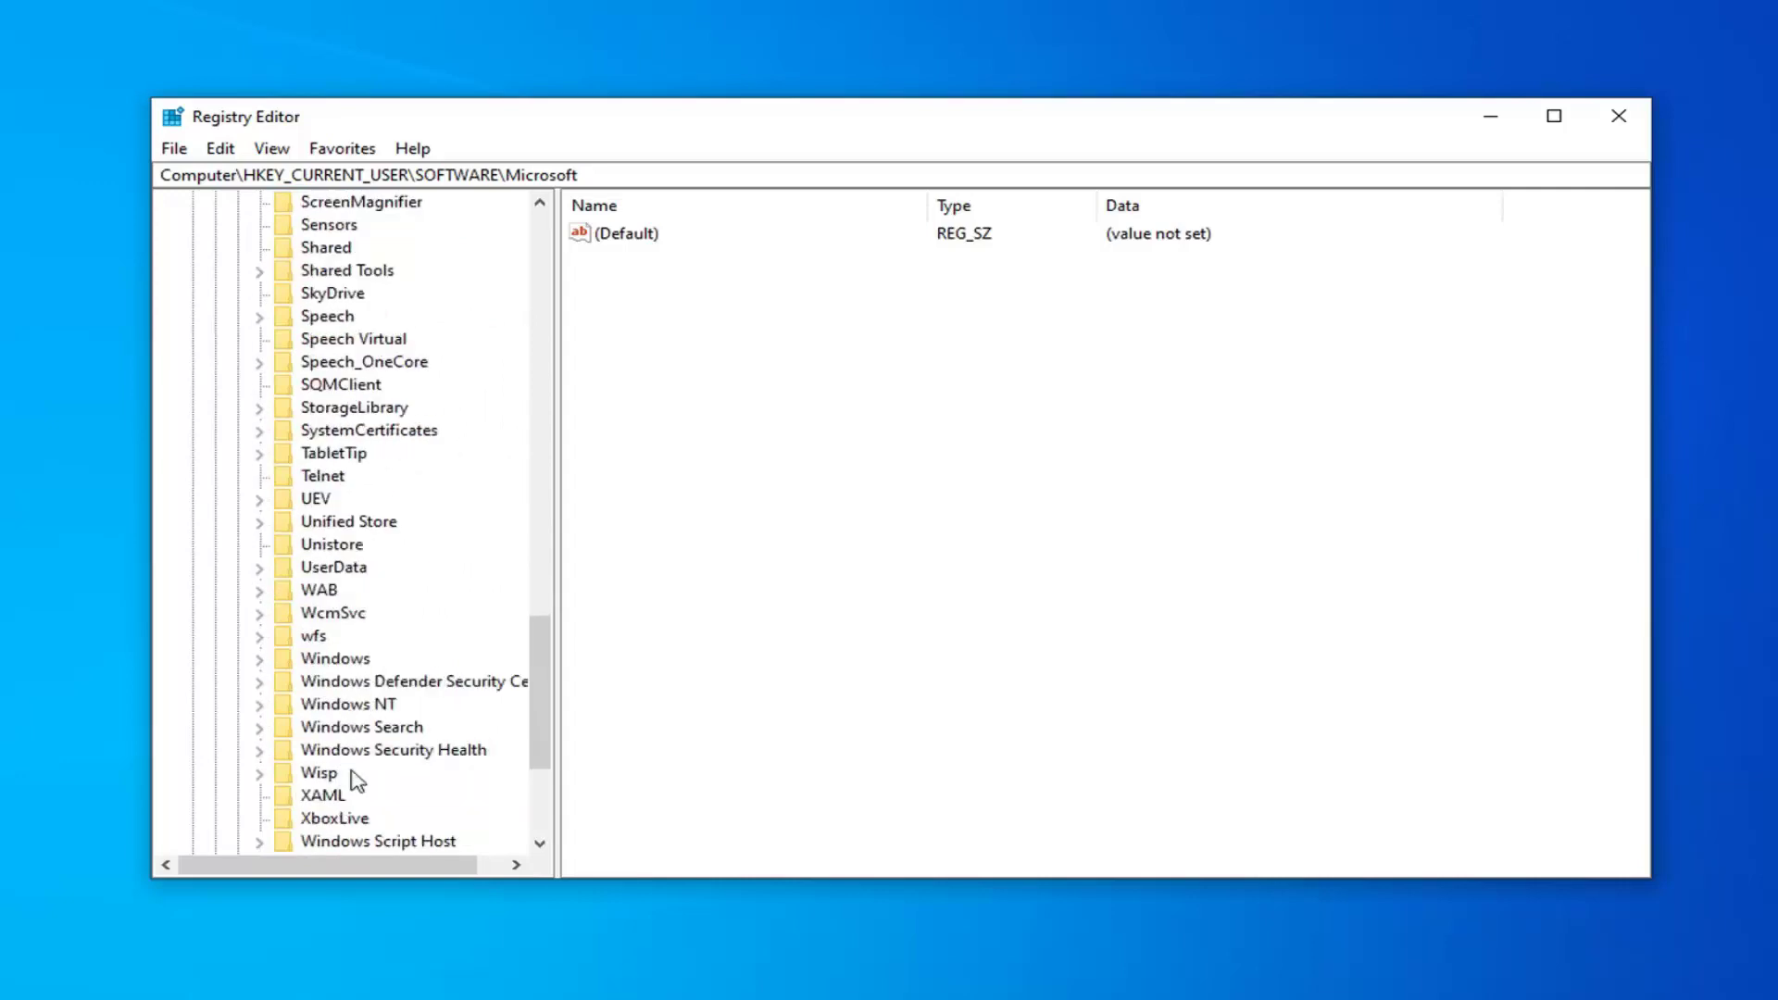
{"action": "scroll", "coordinate": [362, 748], "scroll_direction": "down", "scroll_amount": 1}
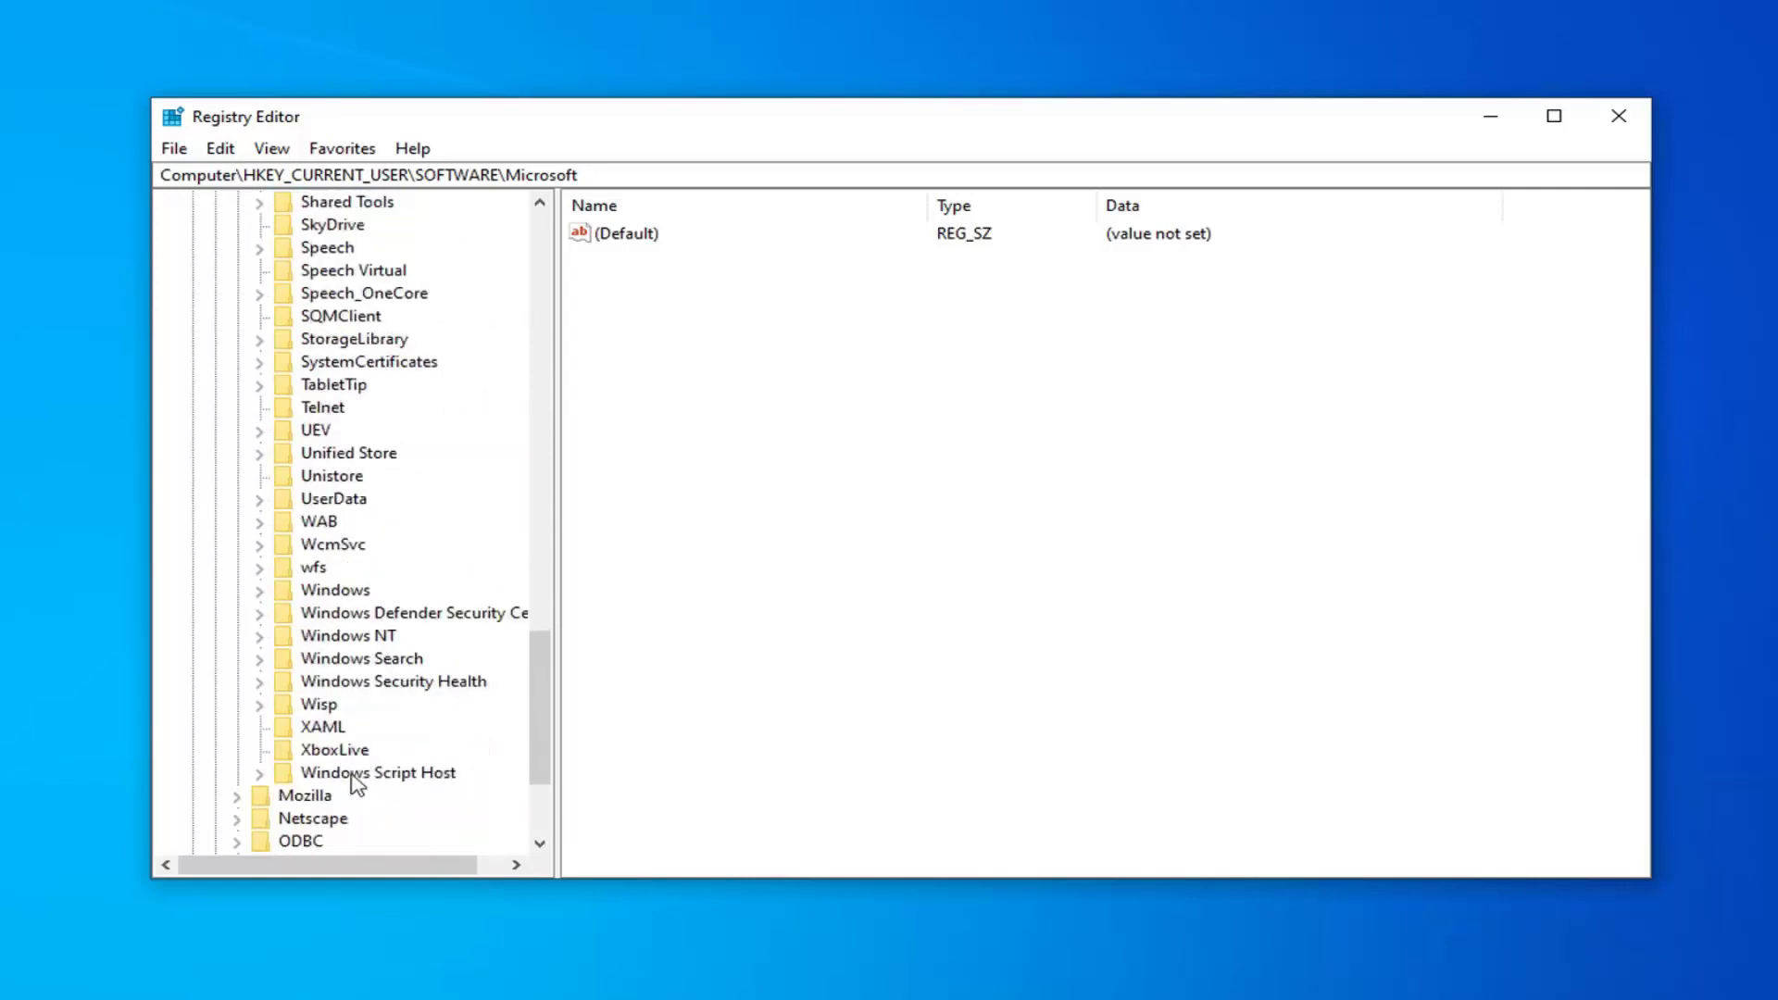
{"action": "left_click", "coordinate": [353, 778]}
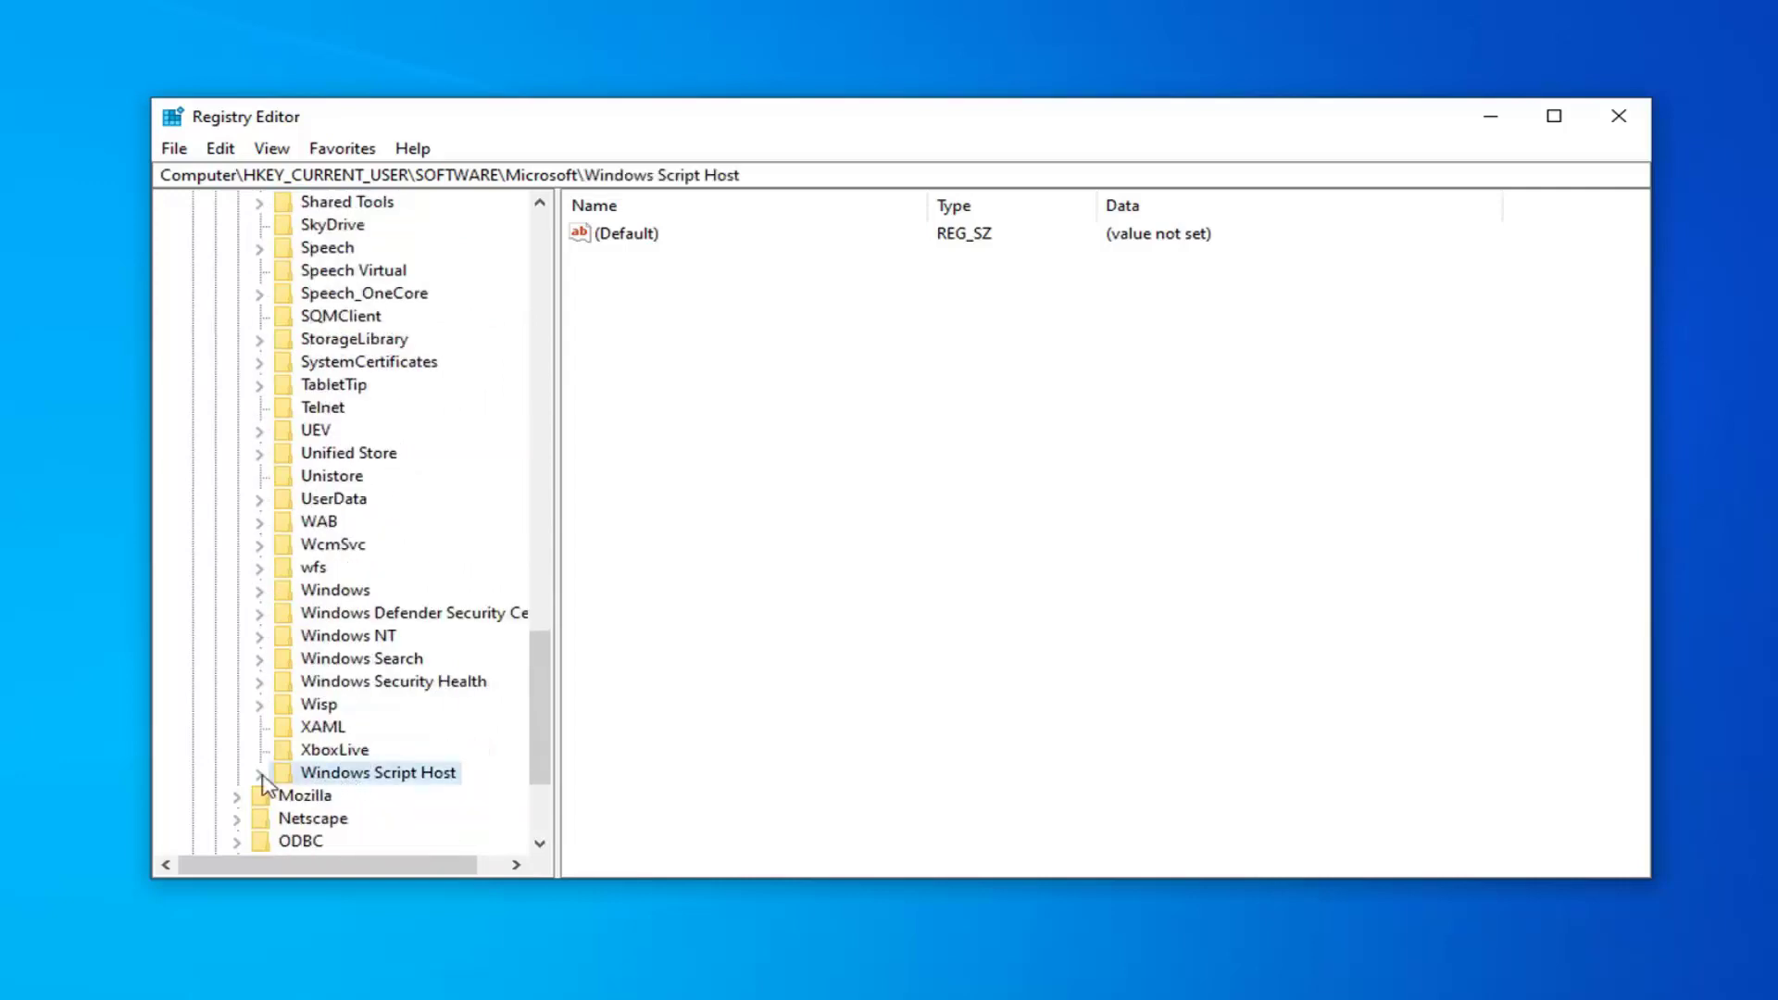
{"action": "double_click", "coordinate": [353, 777]}
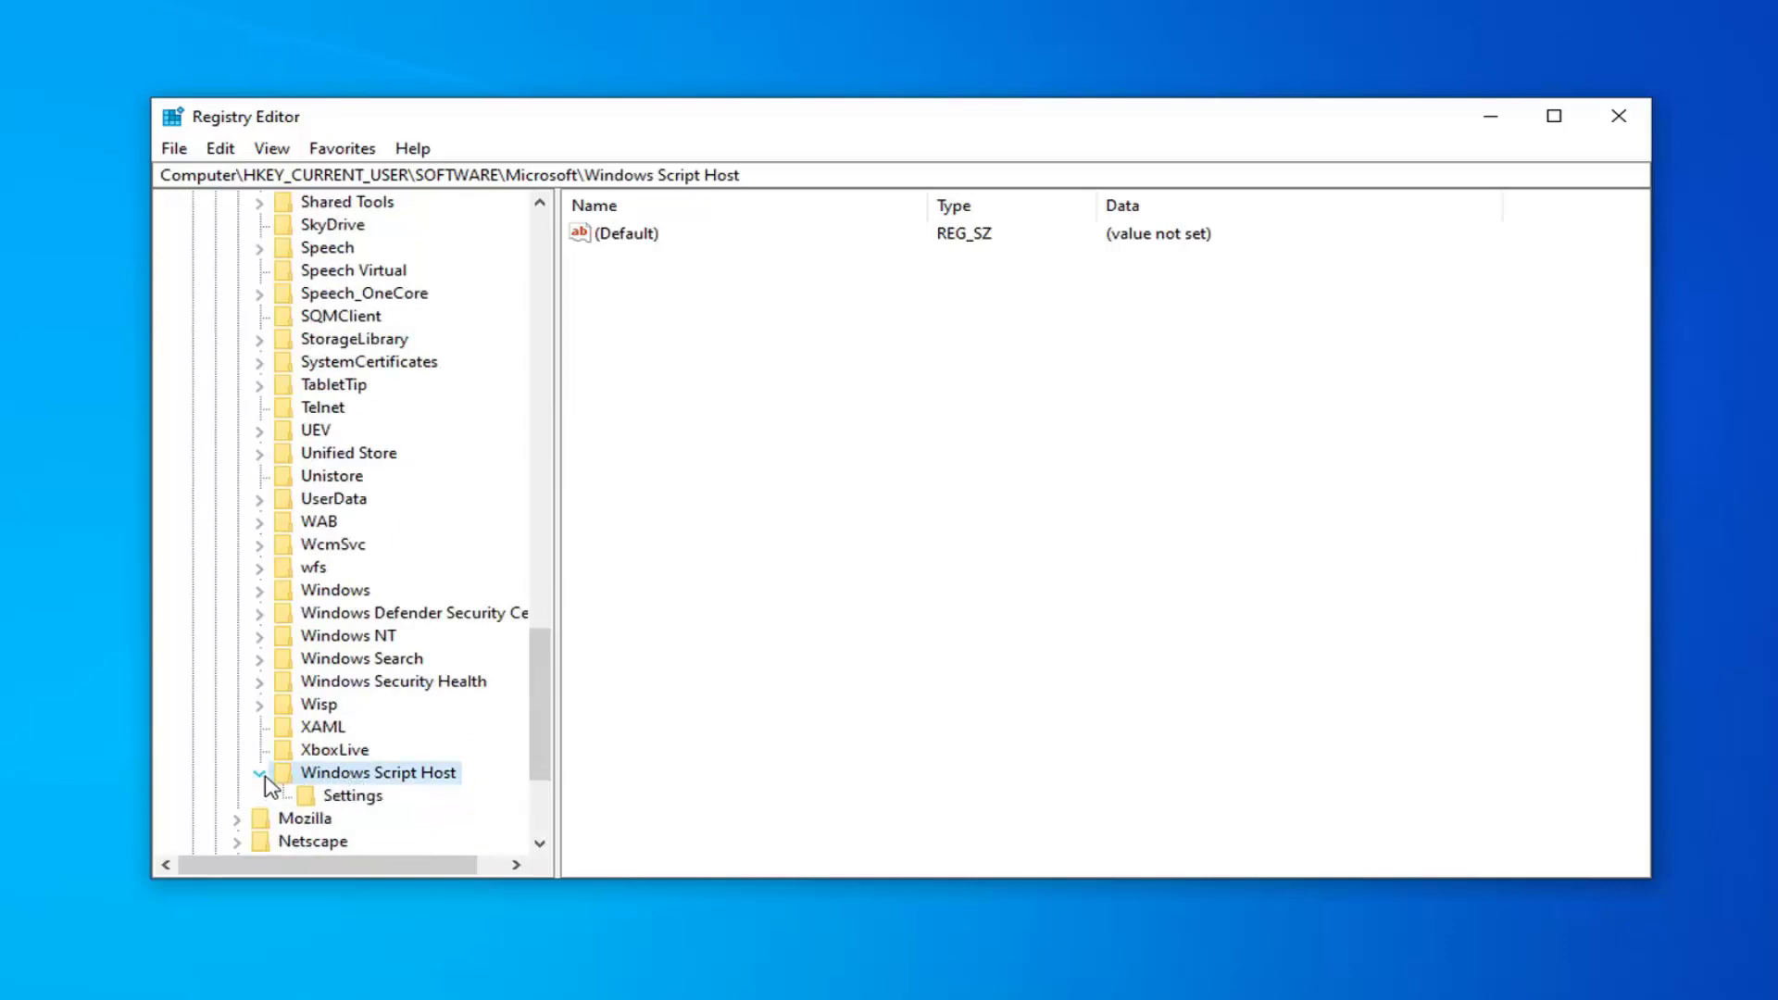
{"action": "left_click", "coordinate": [326, 800]}
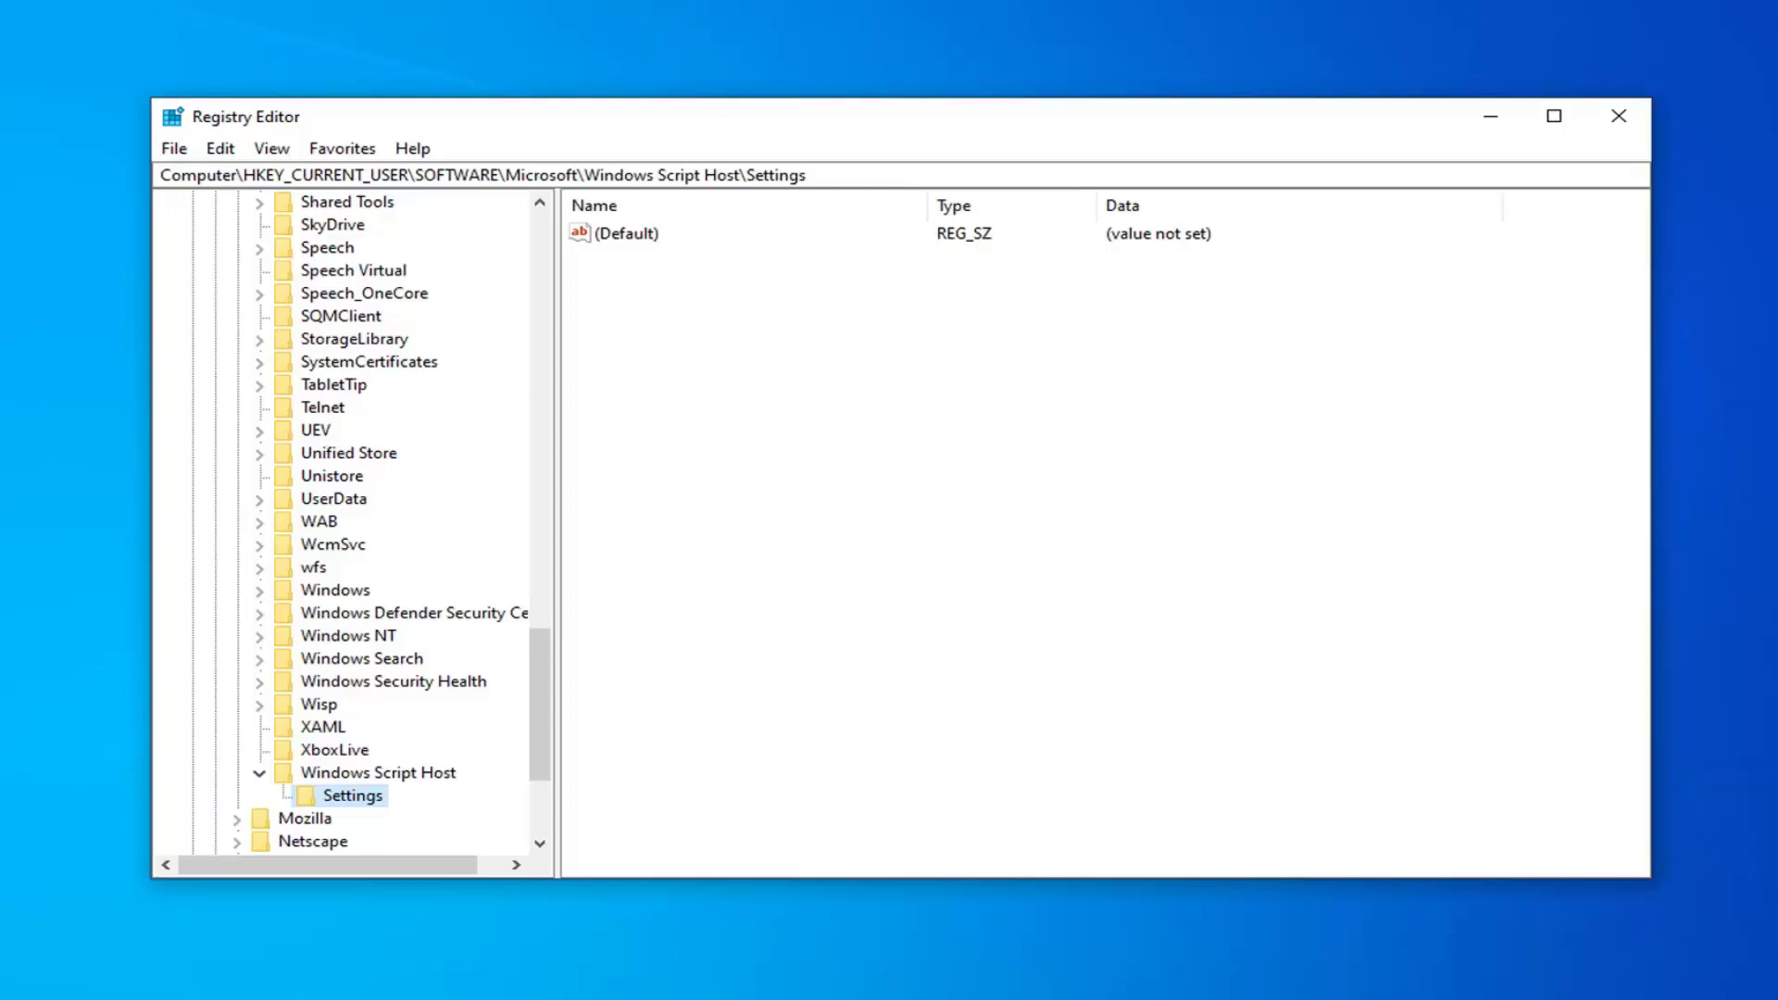
Create a new DWORD (32-bit) value named Enabled in the Settings key.
{"action": "right_click", "coordinate": [637, 314]}
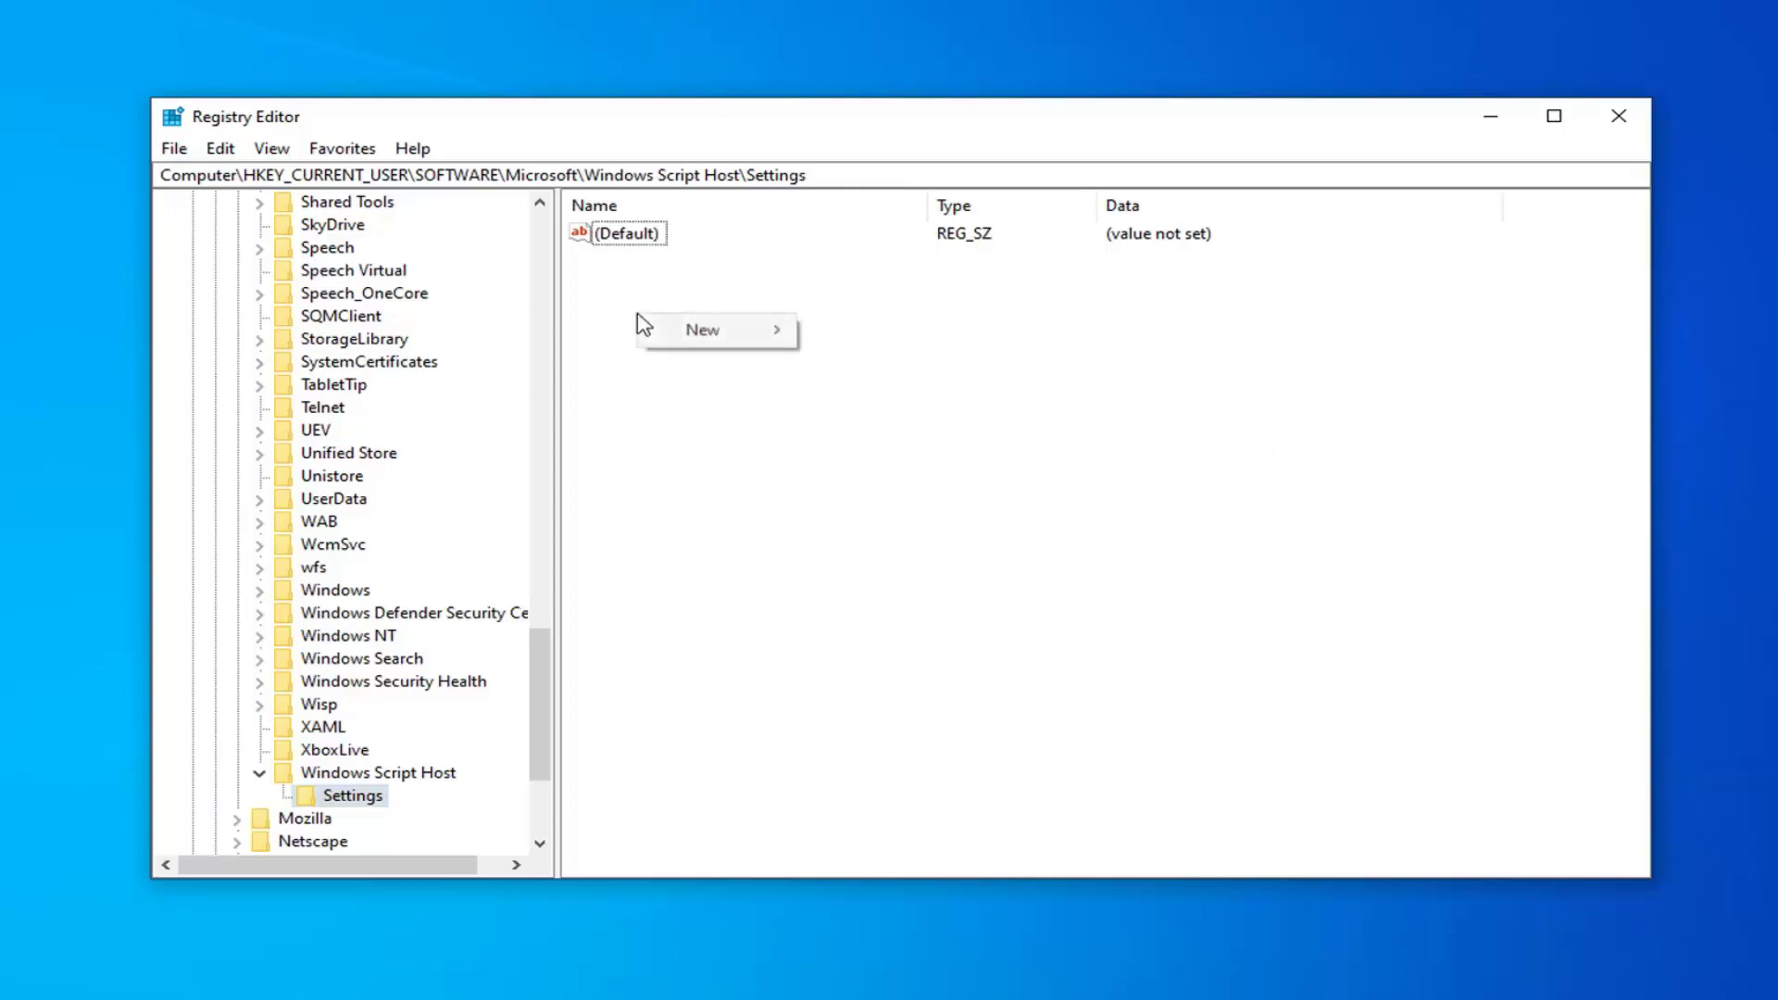
{"action": "mouse_move", "coordinate": [690, 339]}
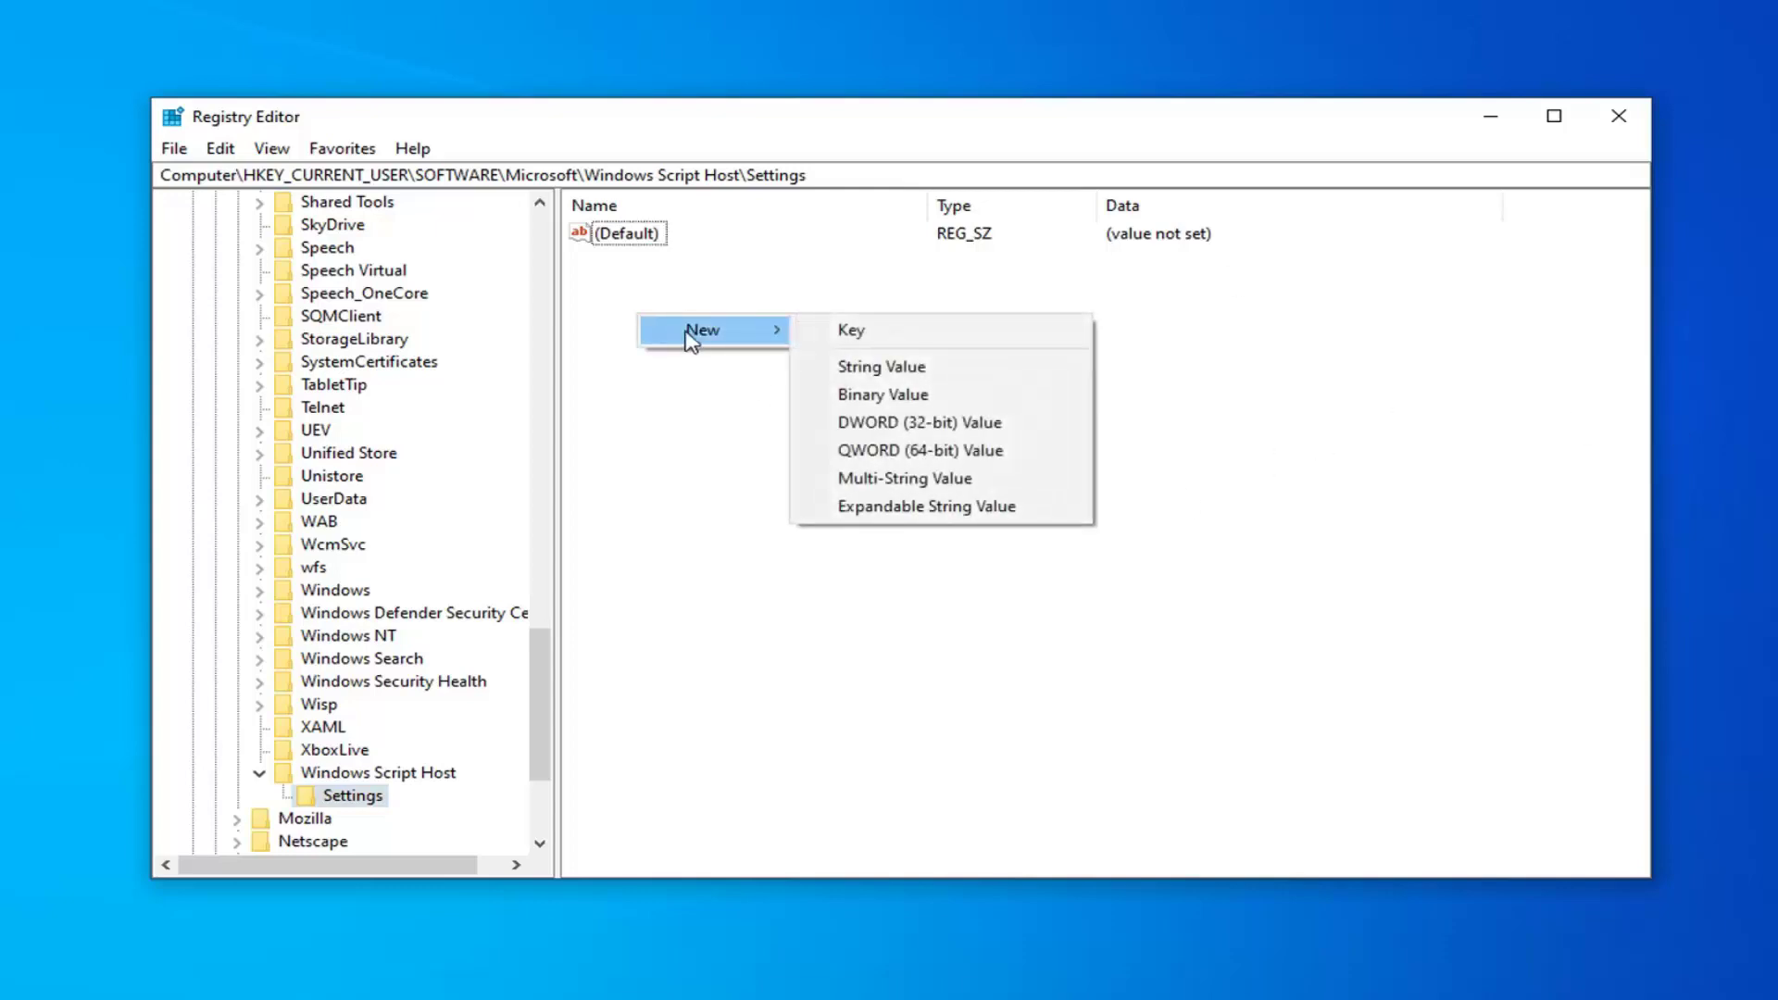
{"action": "left_click", "coordinate": [929, 425]}
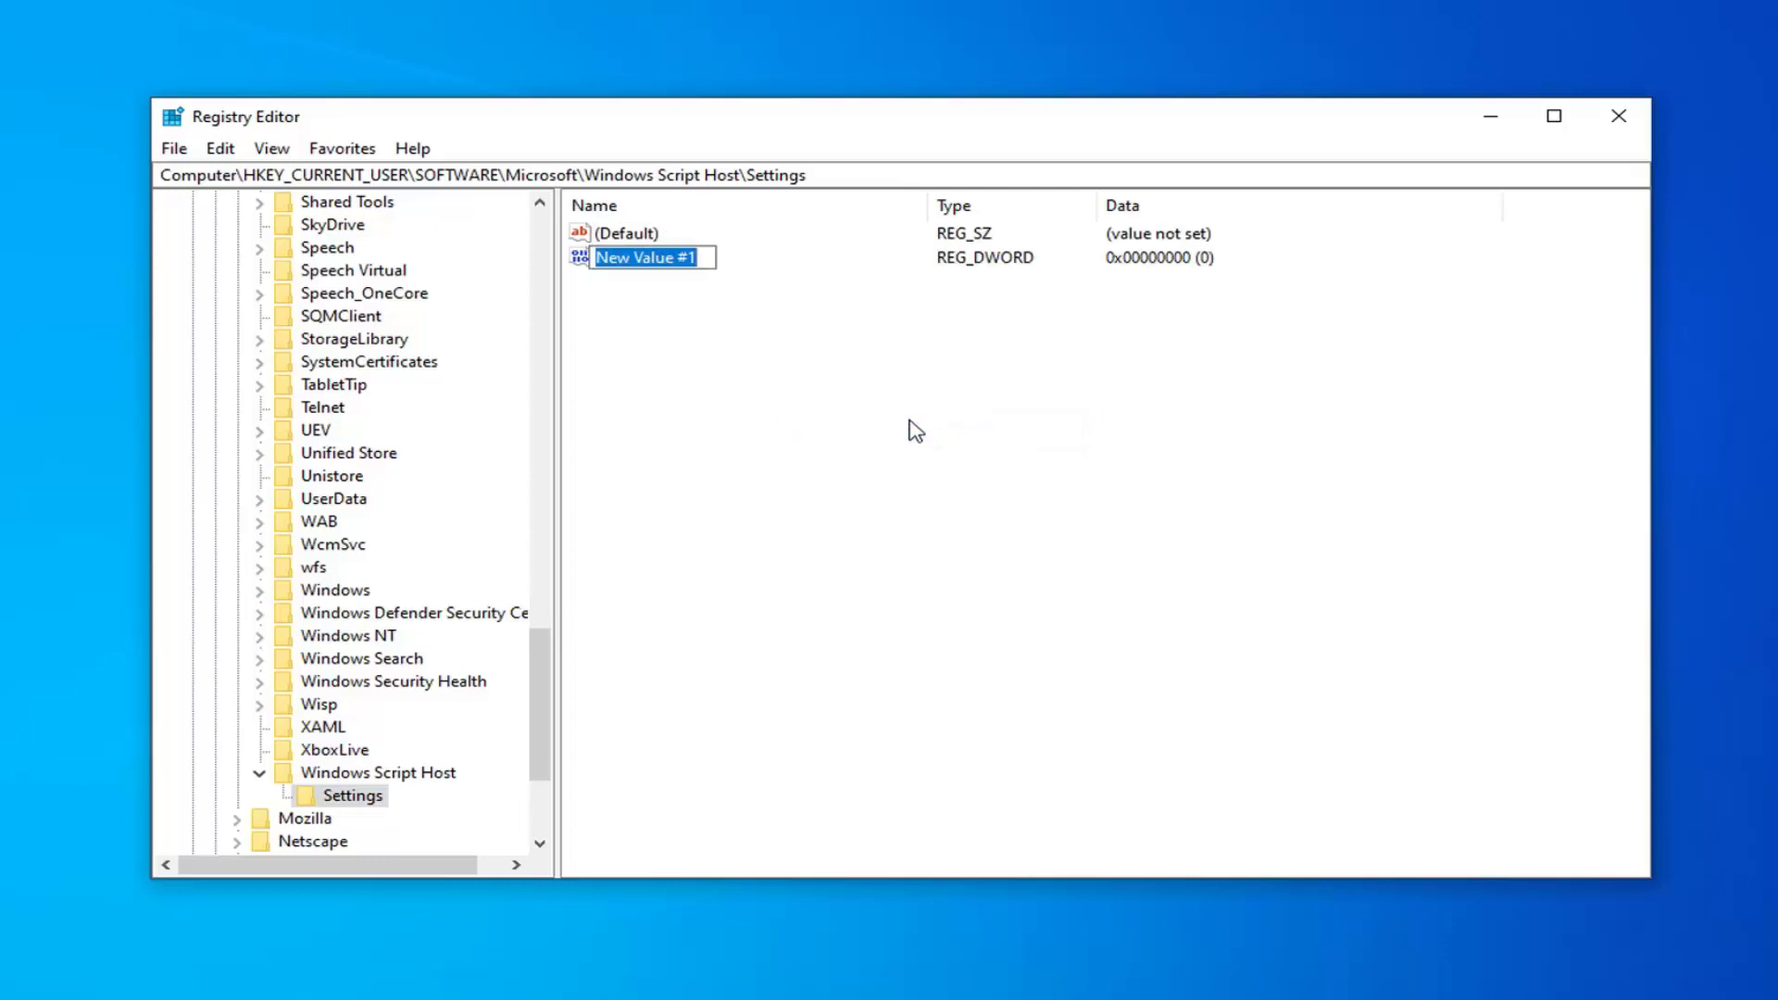
{"action": "type", "text": "En"}
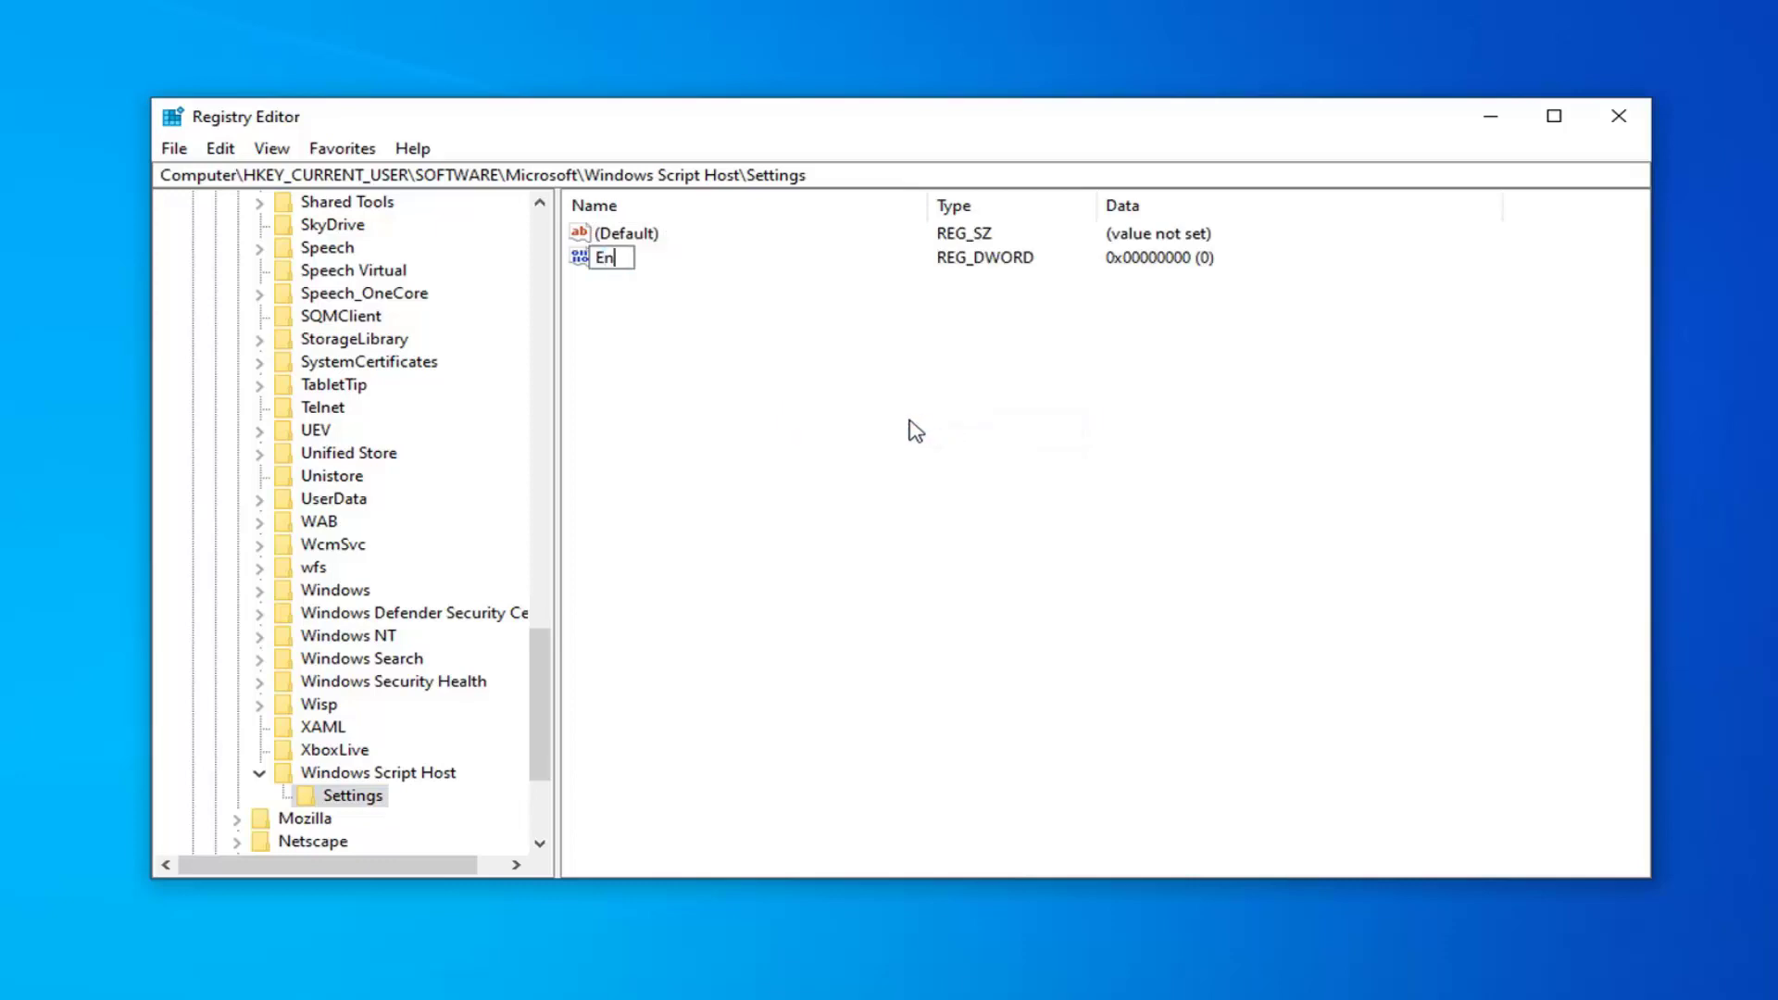
{"action": "type", "text": "abled"}
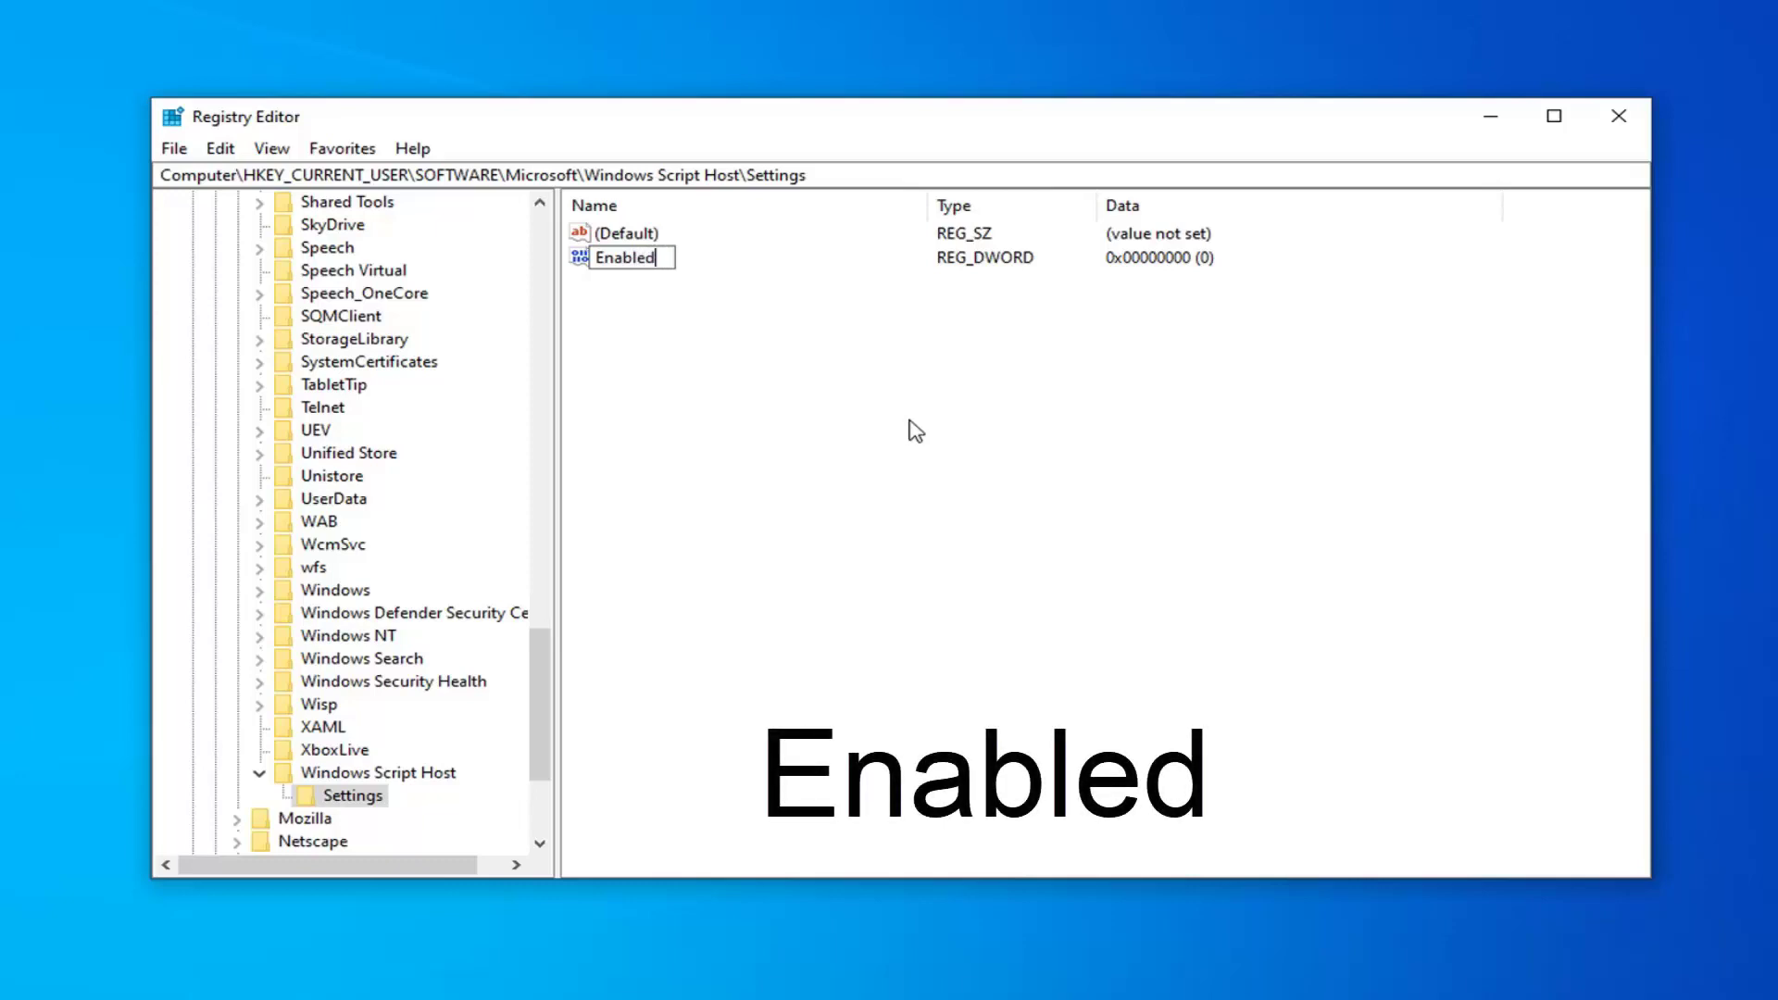
{"action": "key", "text": "Return"}
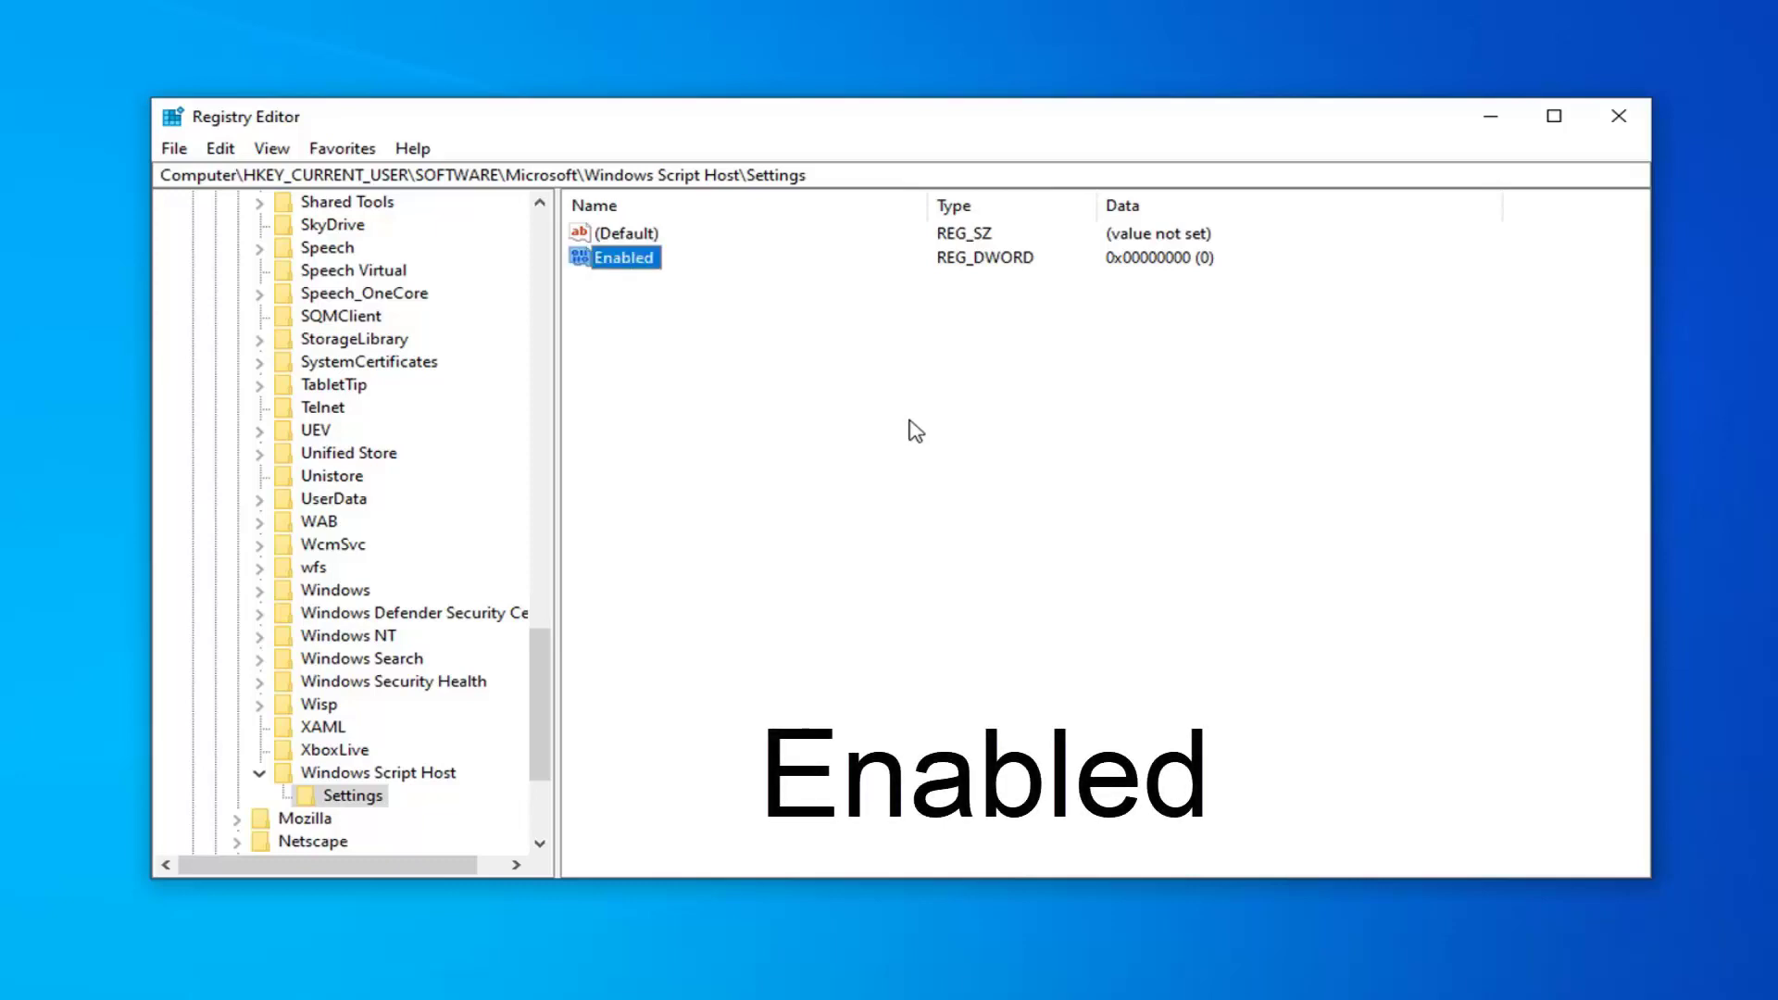
Change the Enabled value's data from 0 to 1.
{"action": "double_click", "coordinate": [616, 259]}
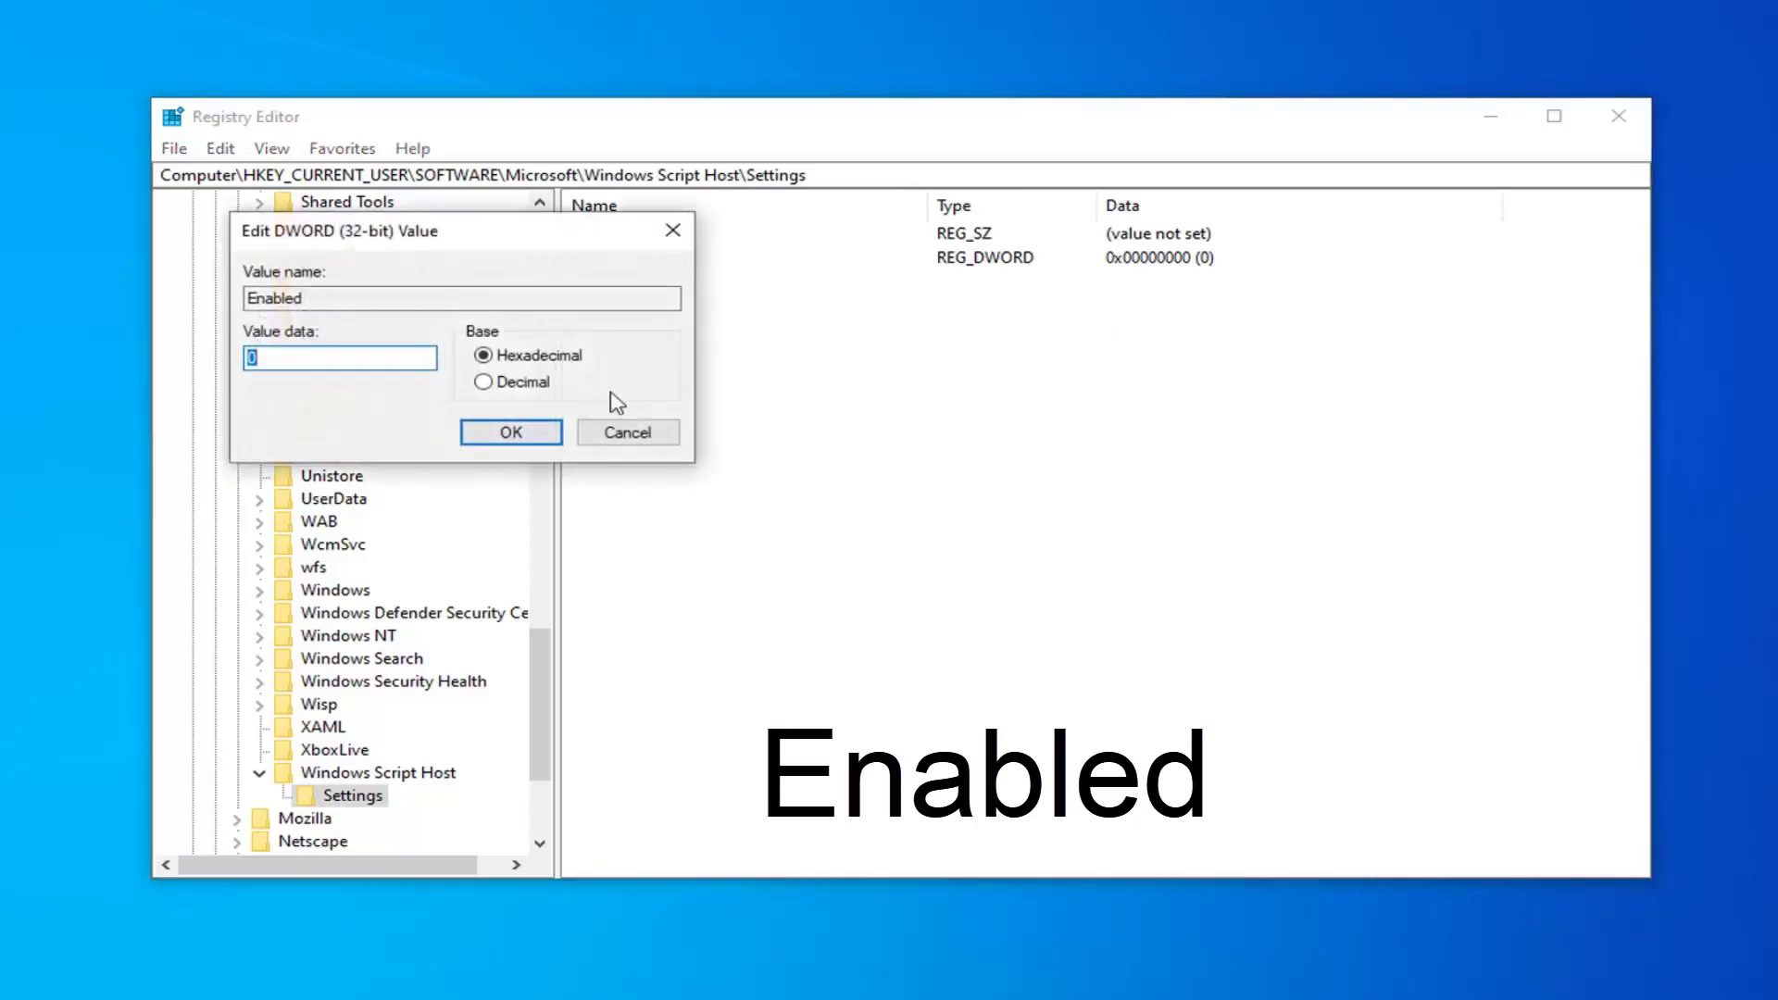
{"action": "left_click_drag", "start_coordinate": [463, 239], "coordinate": [798, 278]}
{"action": "key", "text": "BackSpace"}
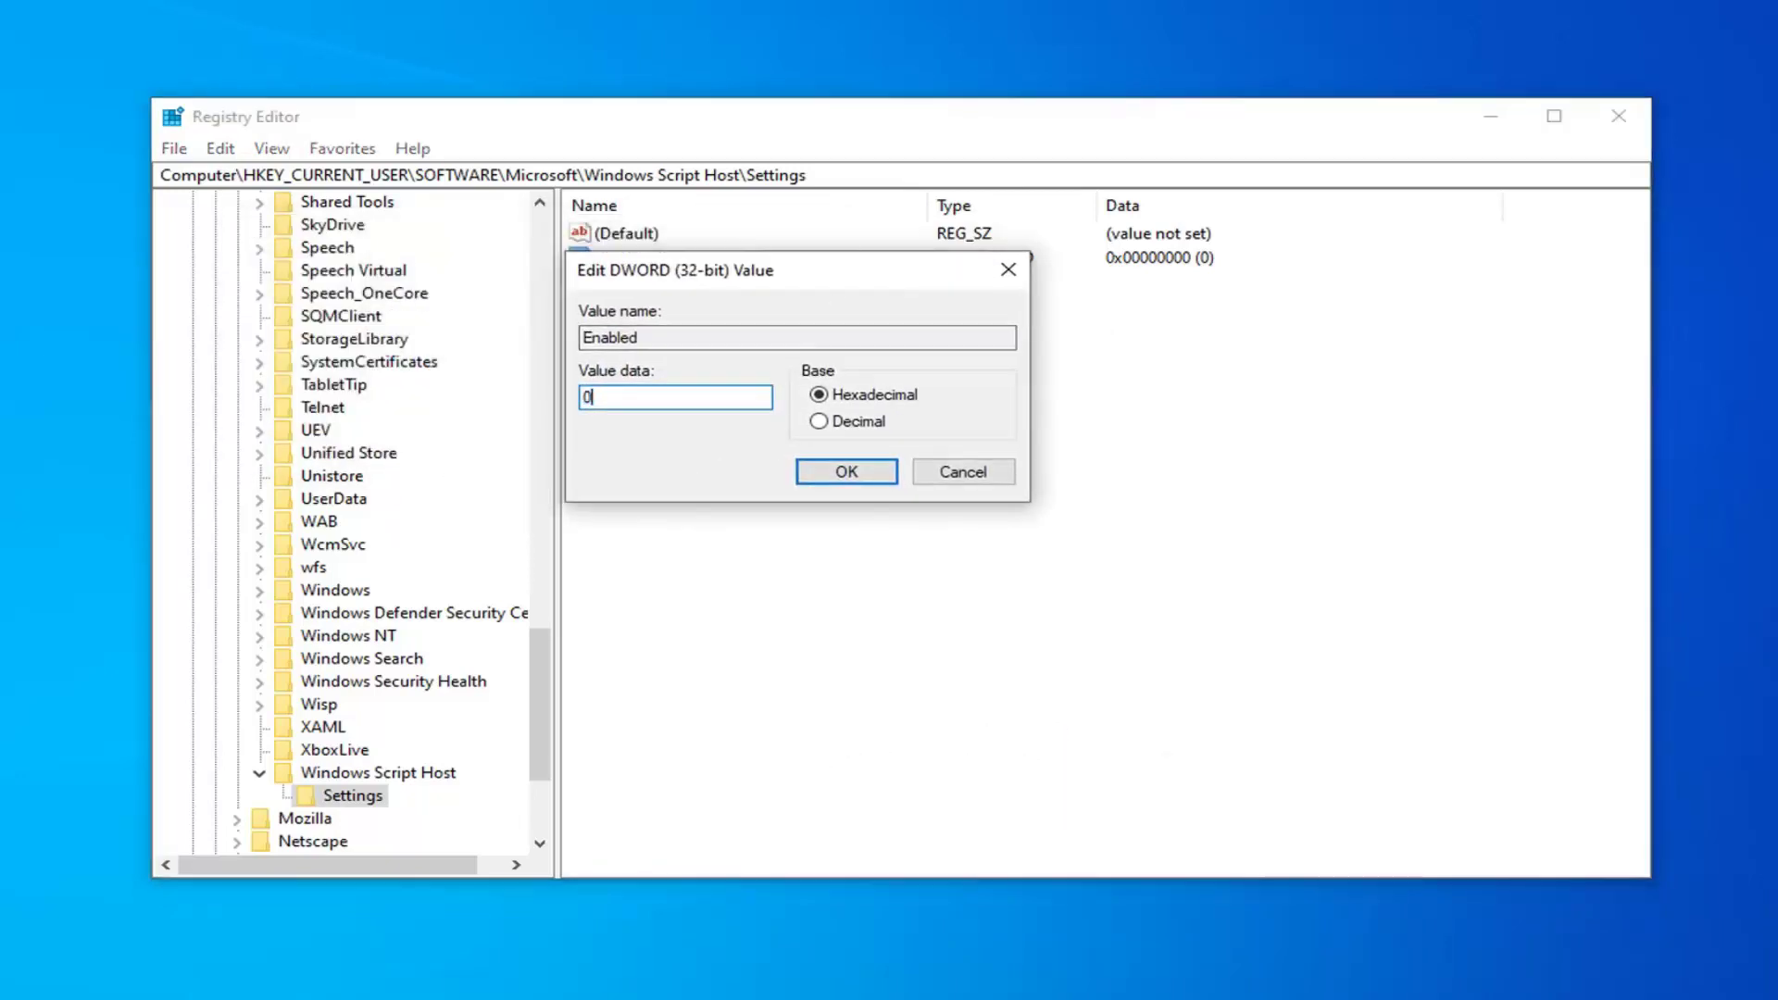
{"action": "type", "text": "1"}
{"action": "left_click", "coordinate": [859, 478]}
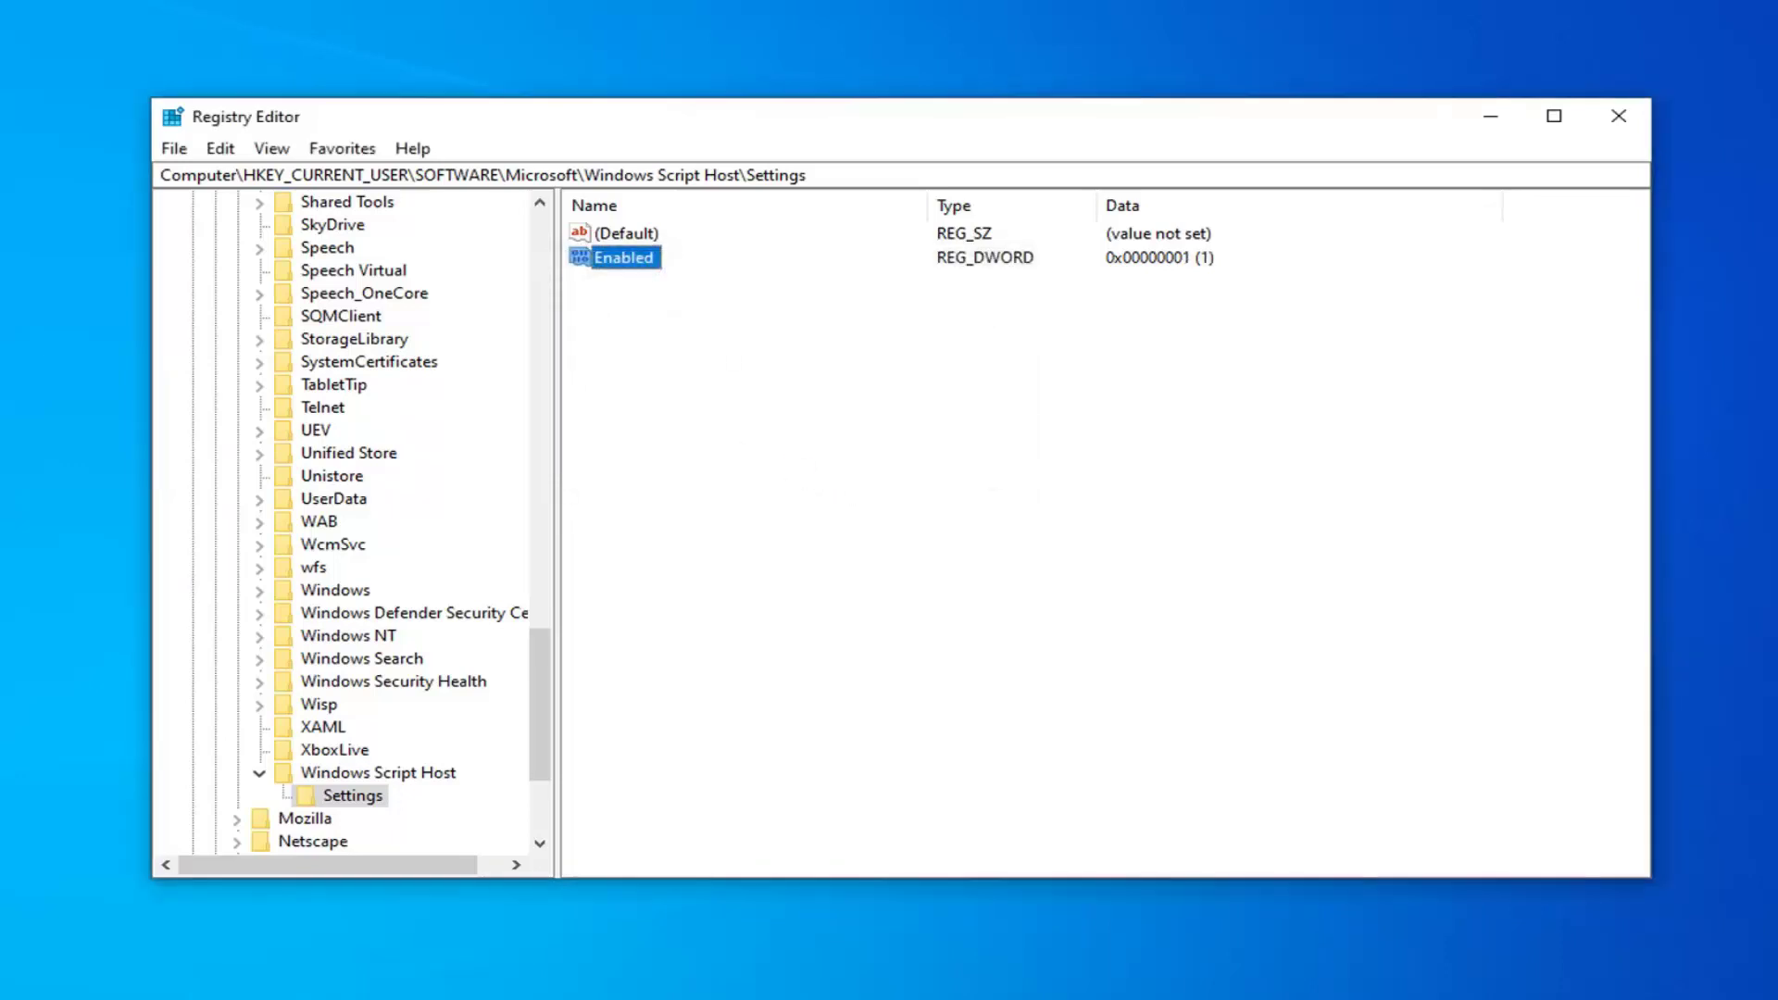
Collapse Windows Script Host, Microsoft, SOFTWARE and HKEY_CURRENT_USER, returning to Computer.
{"action": "left_click", "coordinate": [263, 774]}
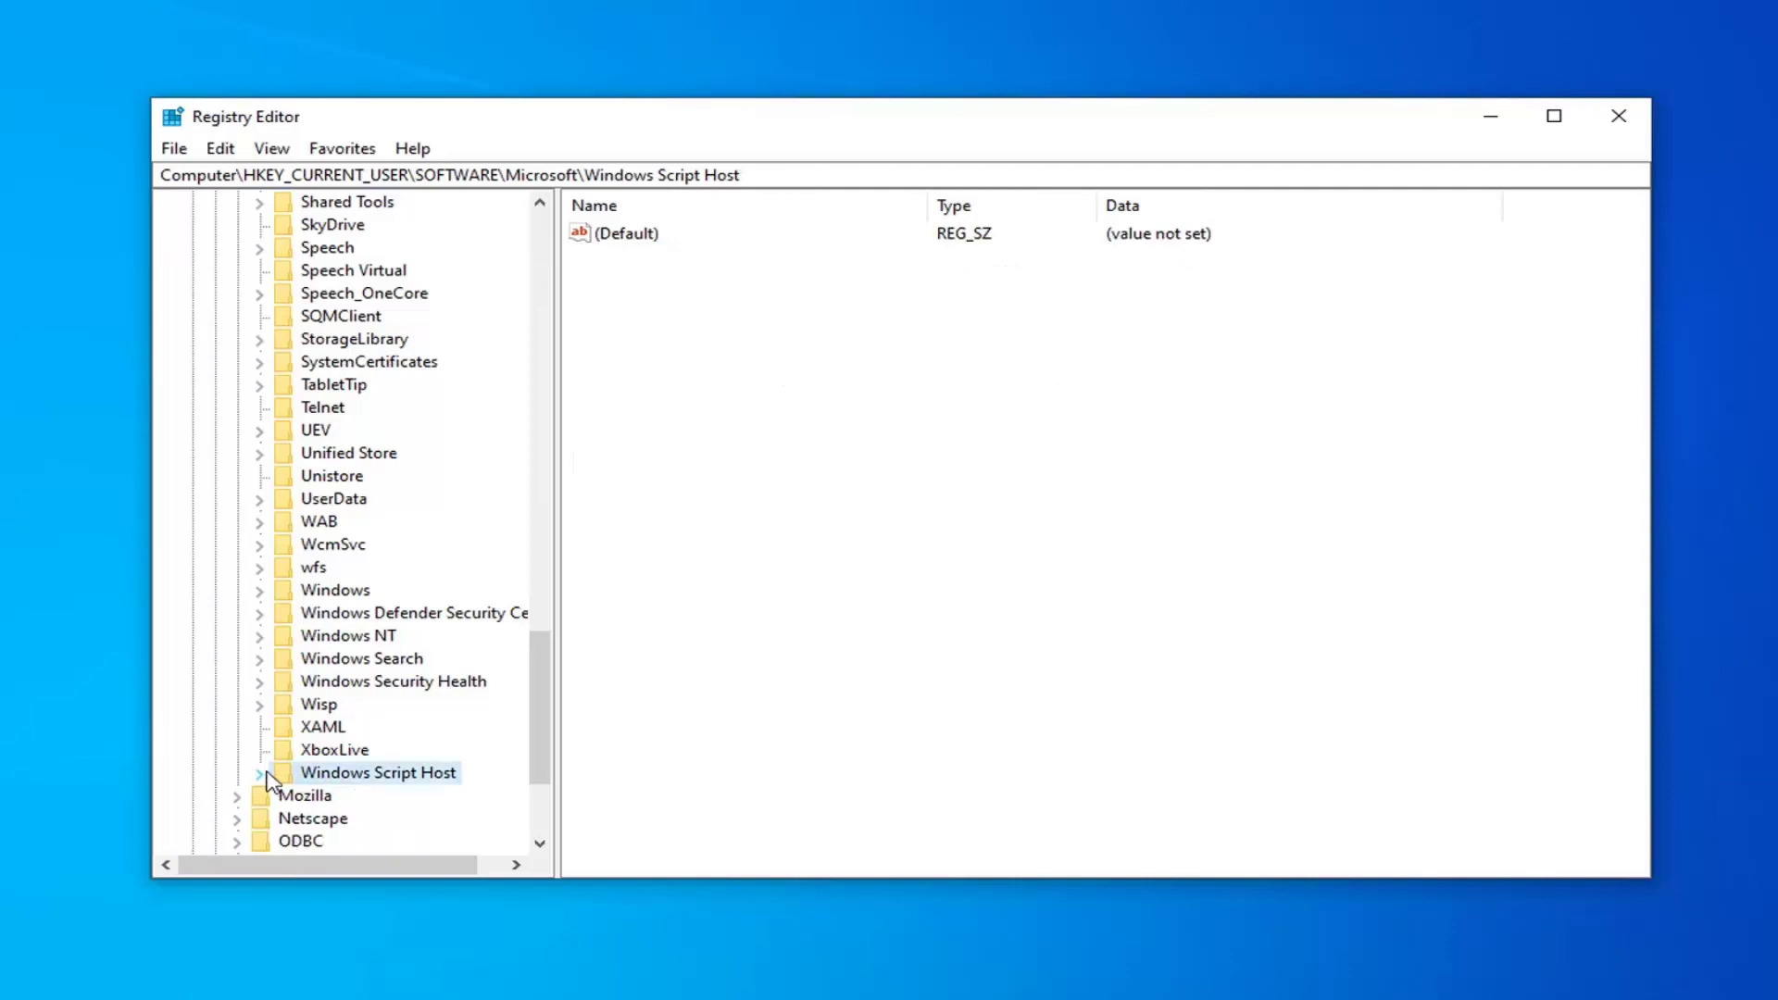
{"action": "scroll", "coordinate": [246, 603], "scroll_direction": "up", "scroll_amount": 20}
{"action": "left_click", "coordinate": [237, 635]}
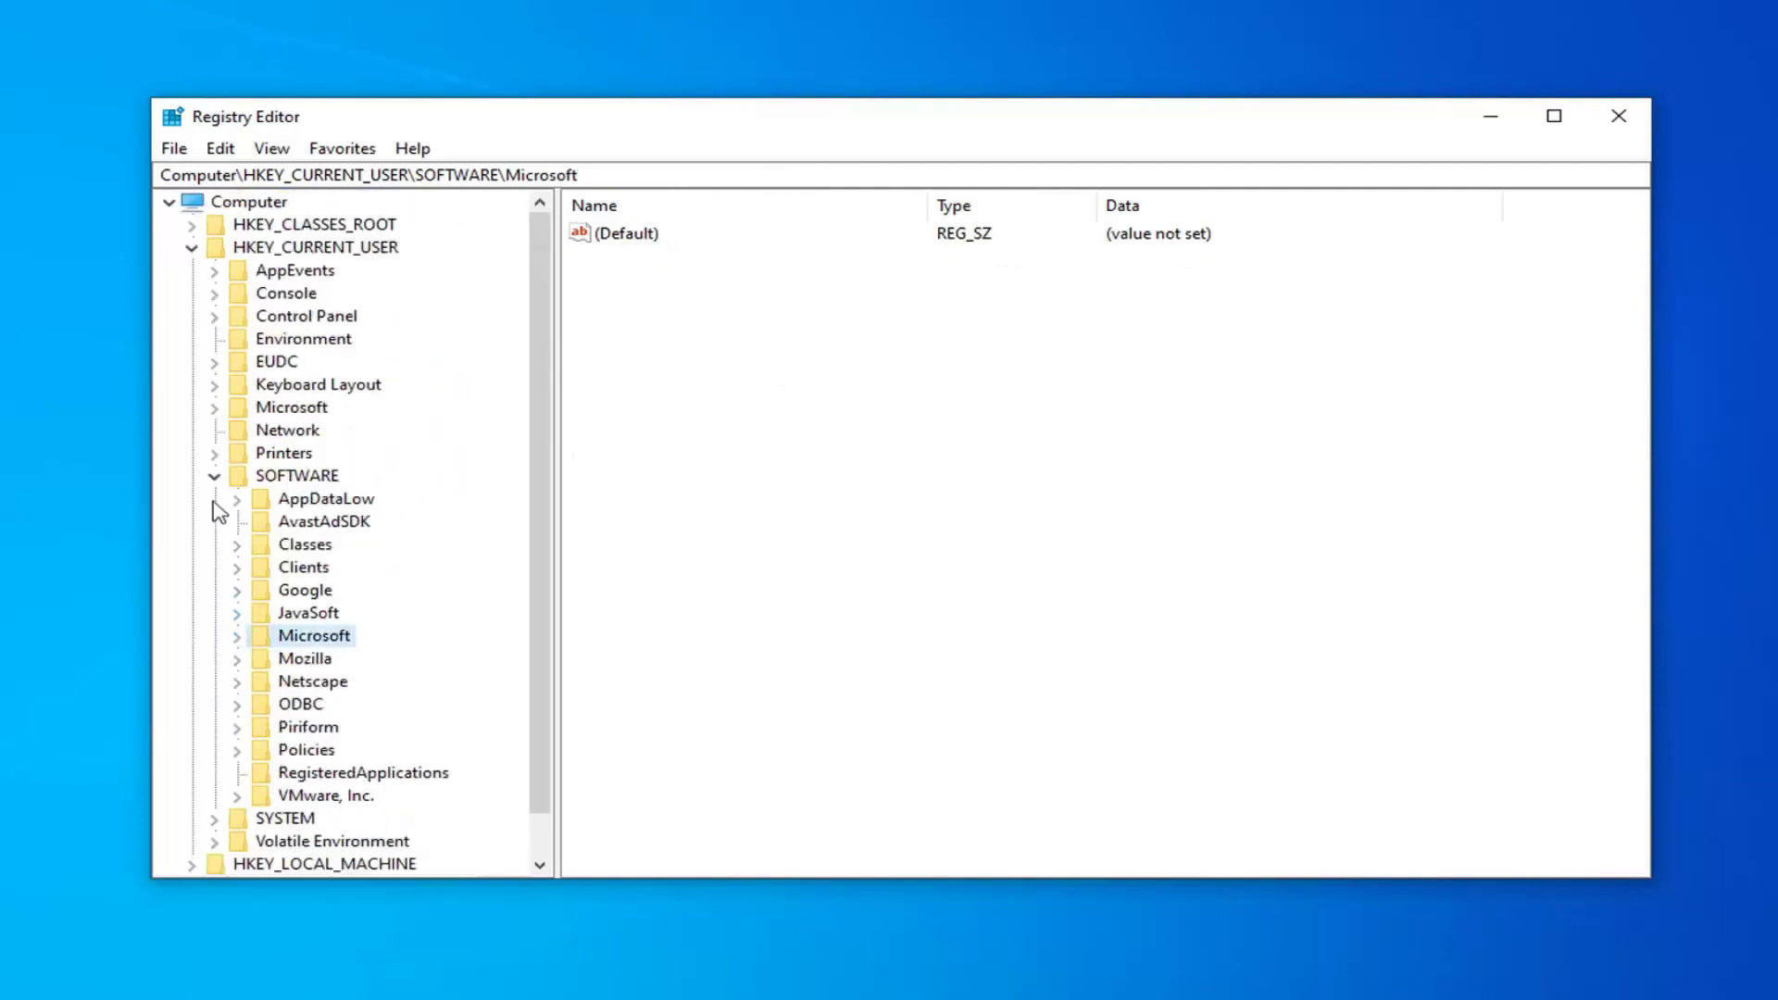
{"action": "left_click", "coordinate": [214, 476]}
{"action": "left_click", "coordinate": [191, 249]}
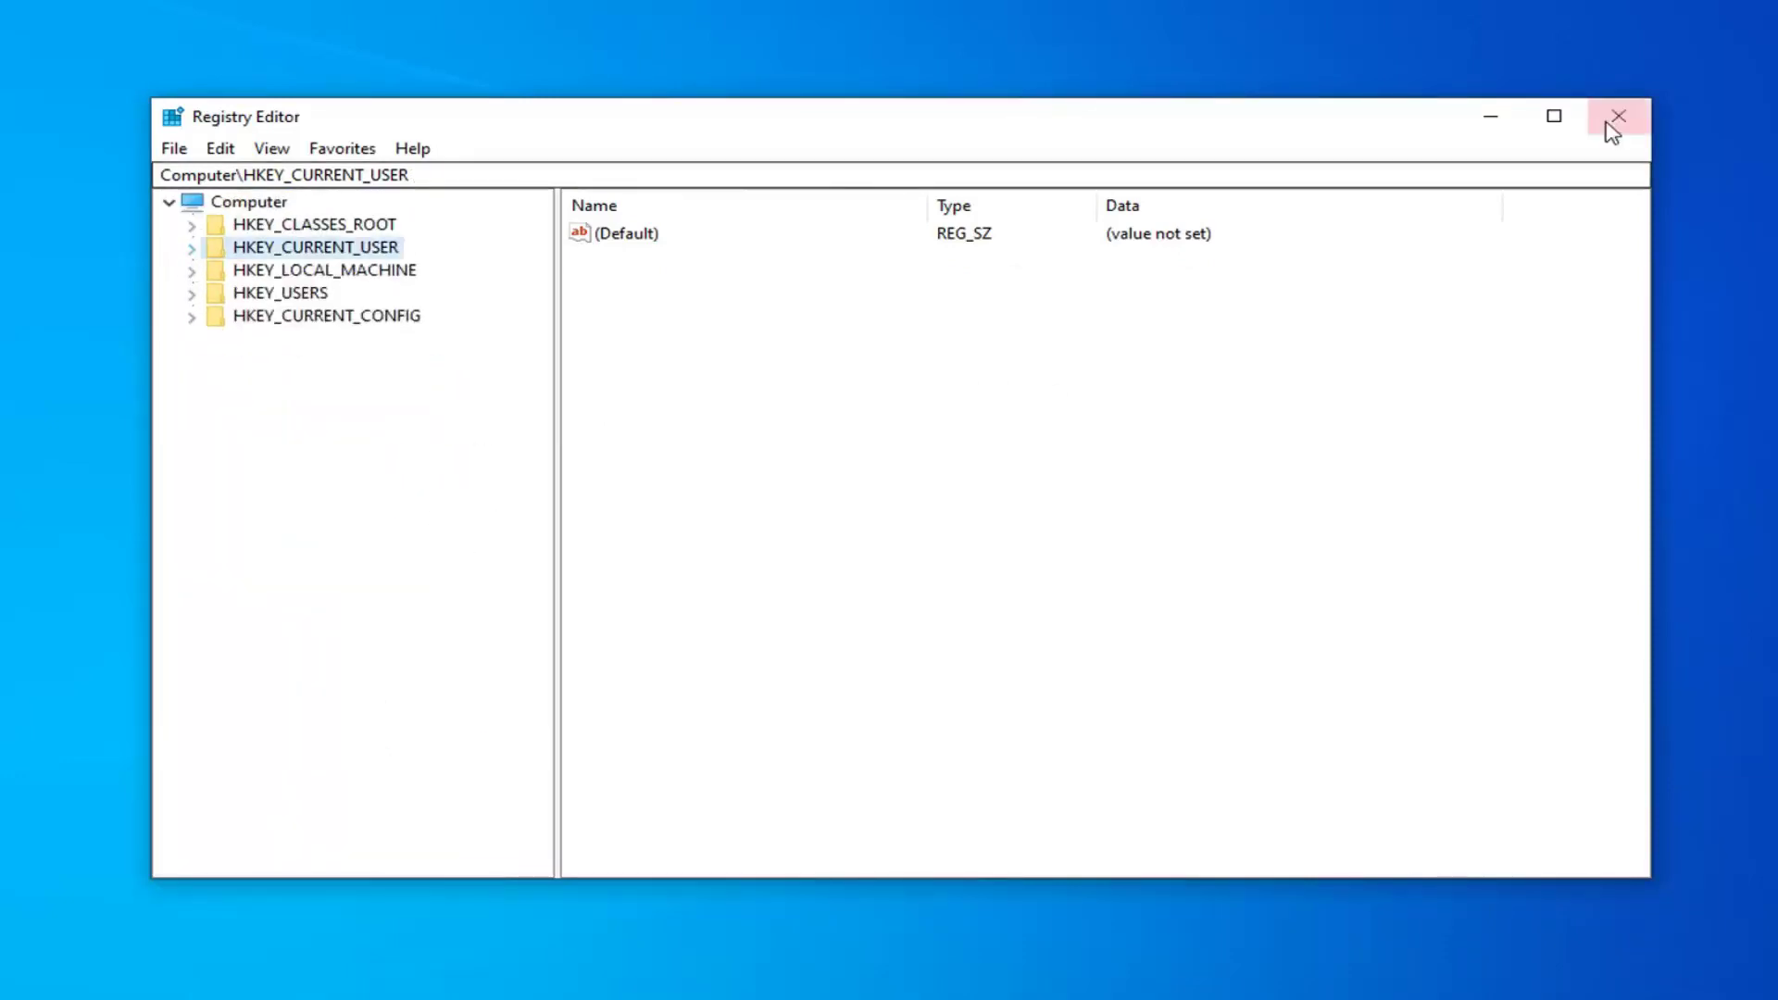
{"action": "key", "text": "Left"}
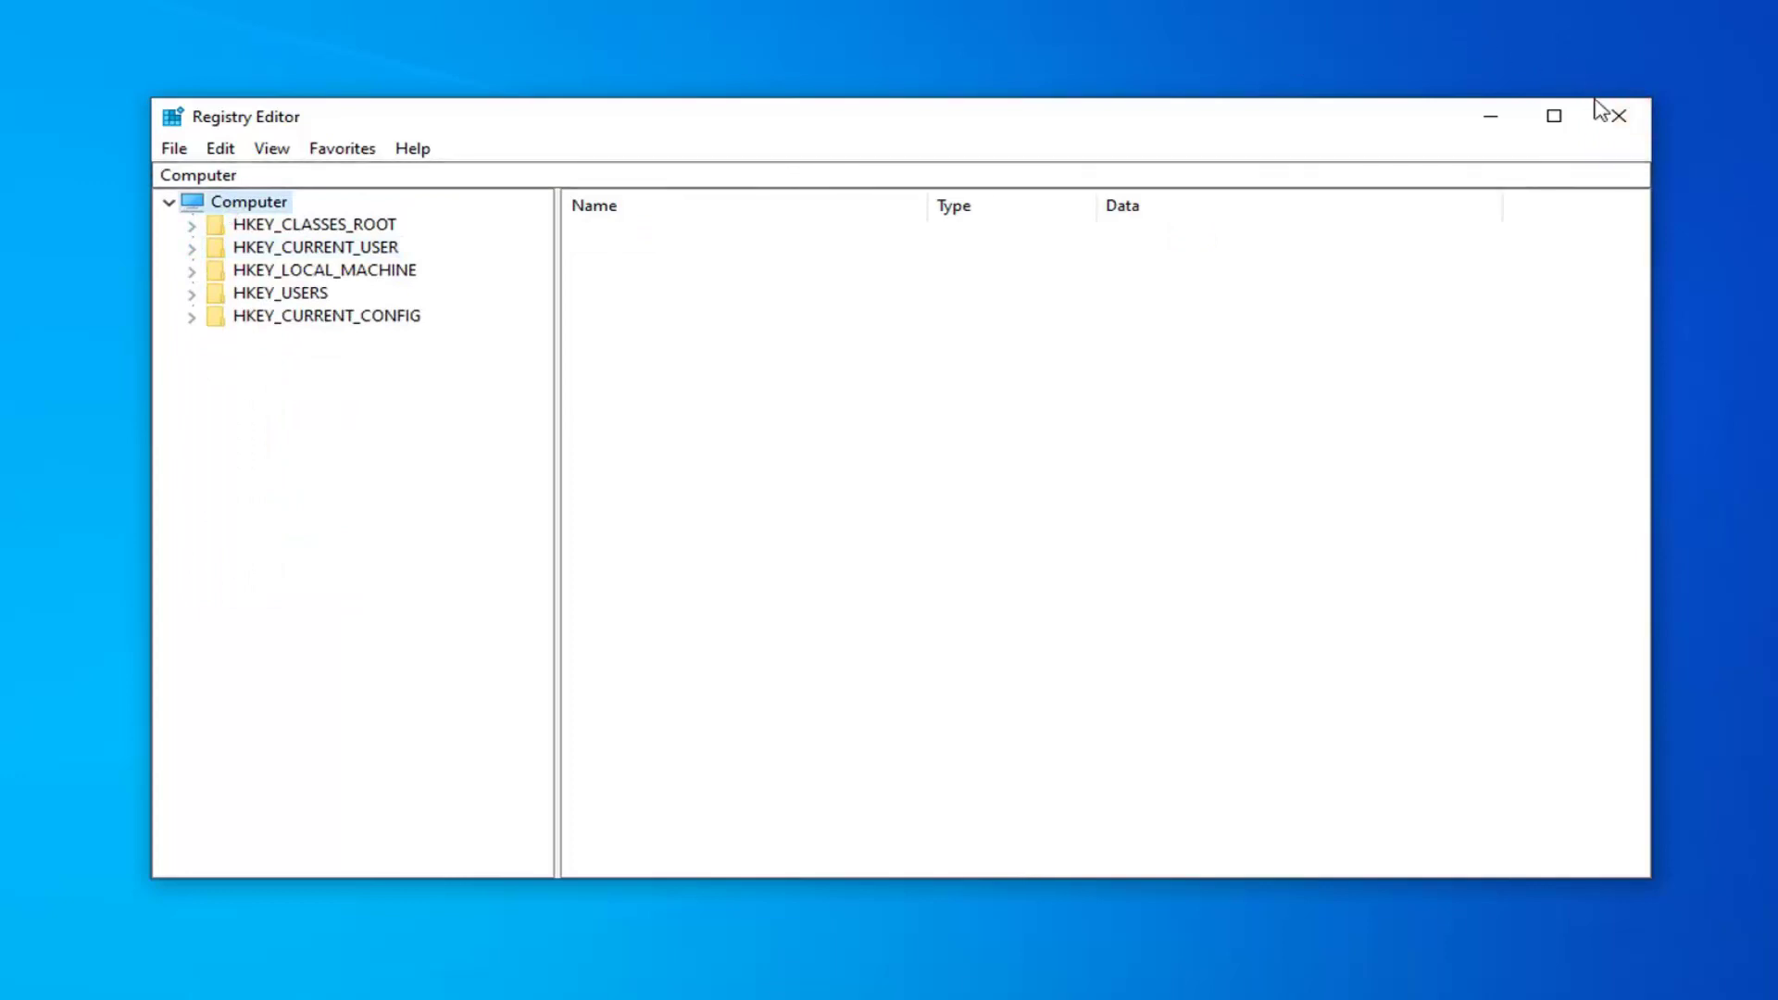